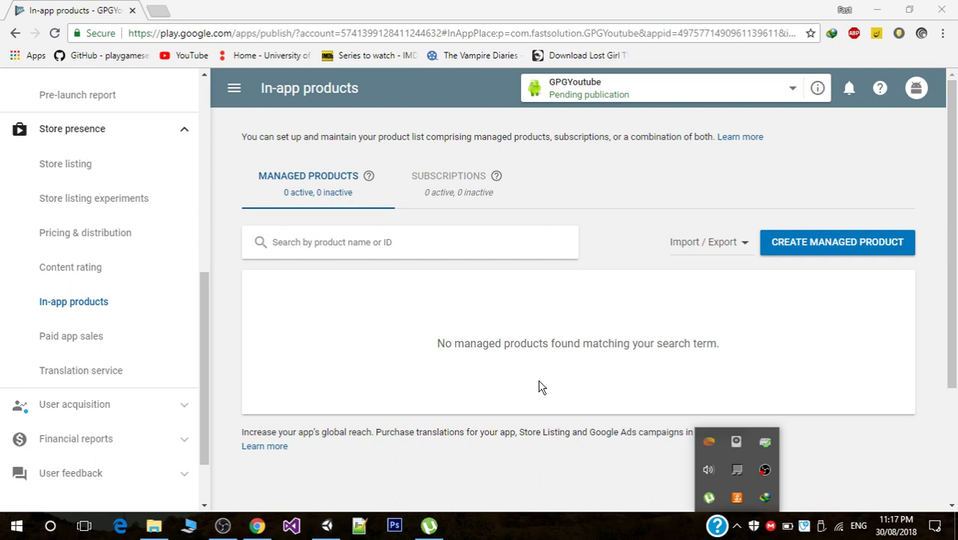
Create a new managed product with the product ID product1 and the title "Product1"
{"action": "left_click", "coordinate": [778, 330]}
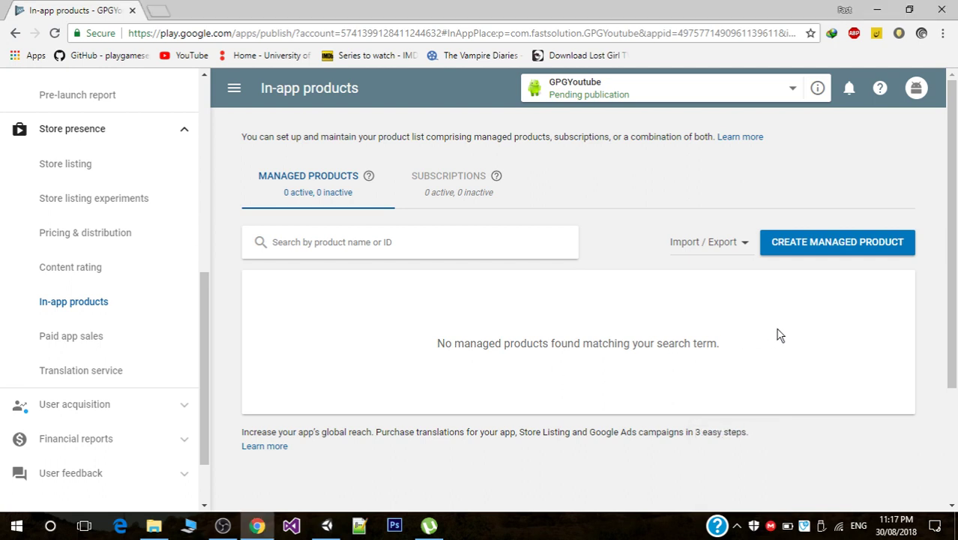
{"action": "left_click", "coordinate": [840, 247]}
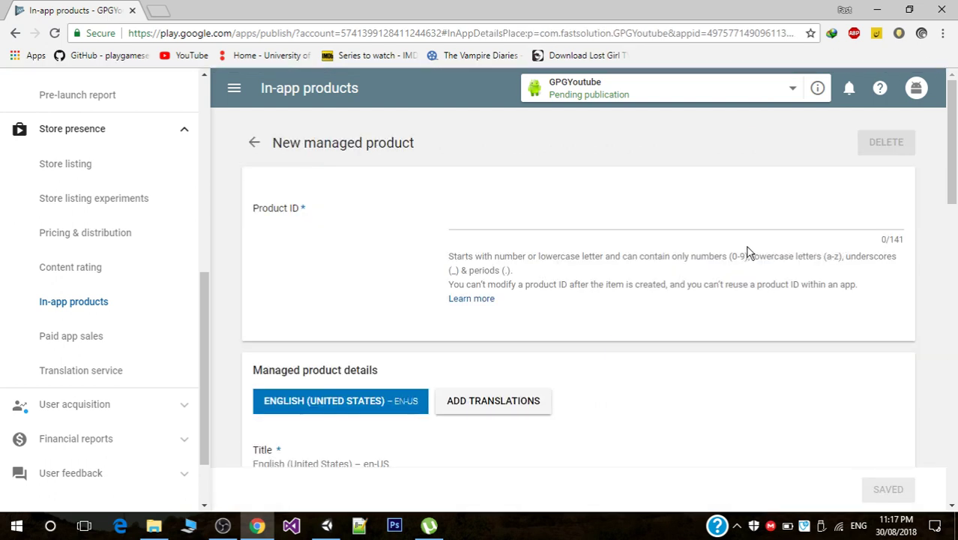
{"action": "left_click", "coordinate": [633, 223]}
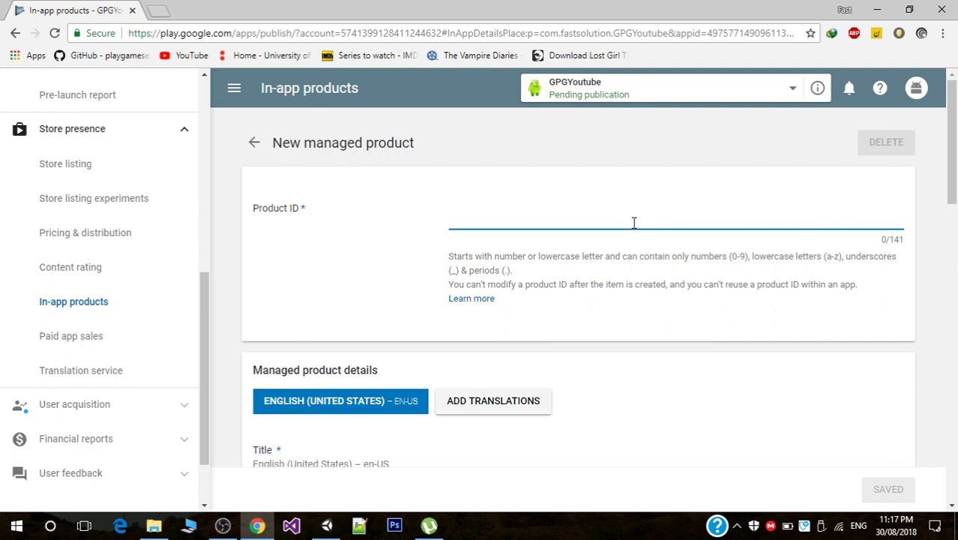
{"action": "type", "text": "product"}
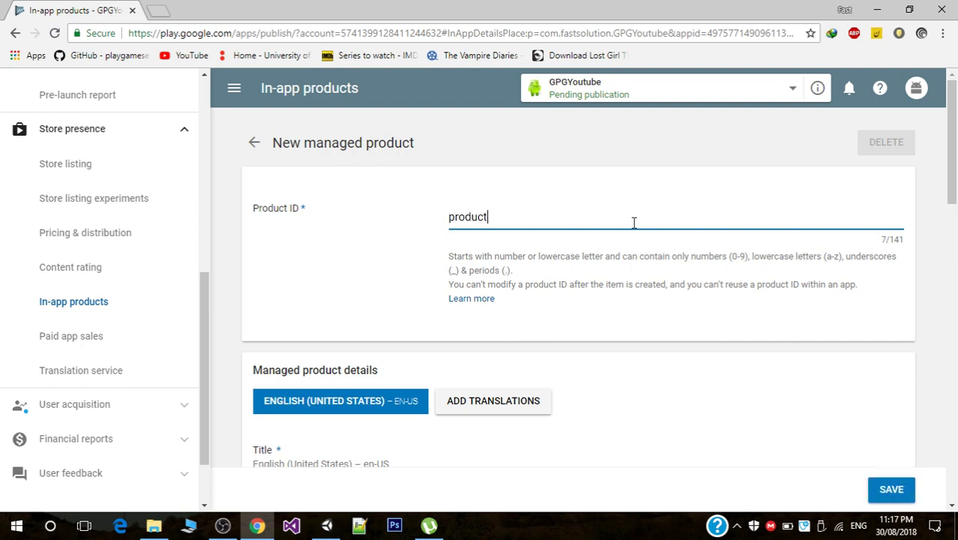
{"action": "type", "text": "1"}
{"action": "left_click_drag", "start_coordinate": [956, 183], "coordinate": [956, 243]}
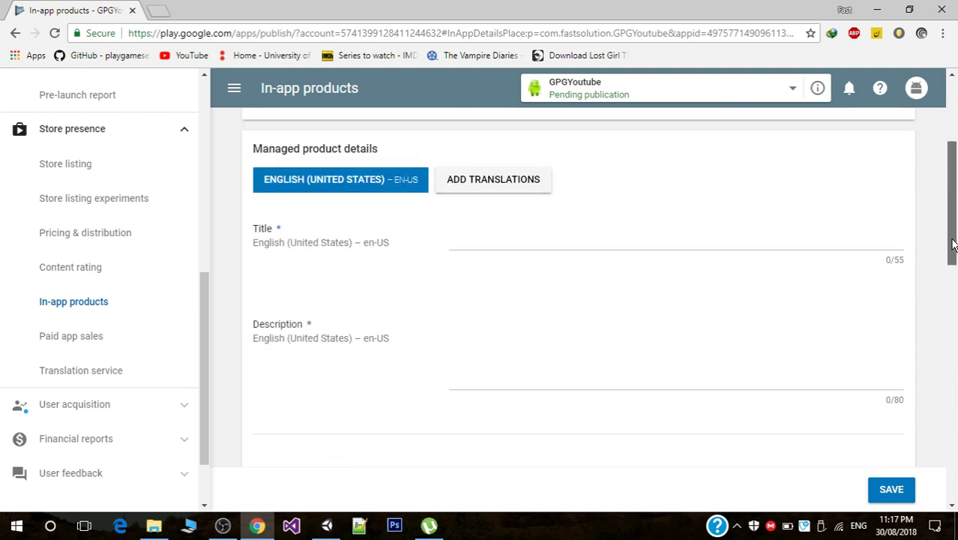
{"action": "left_click", "coordinate": [589, 235]}
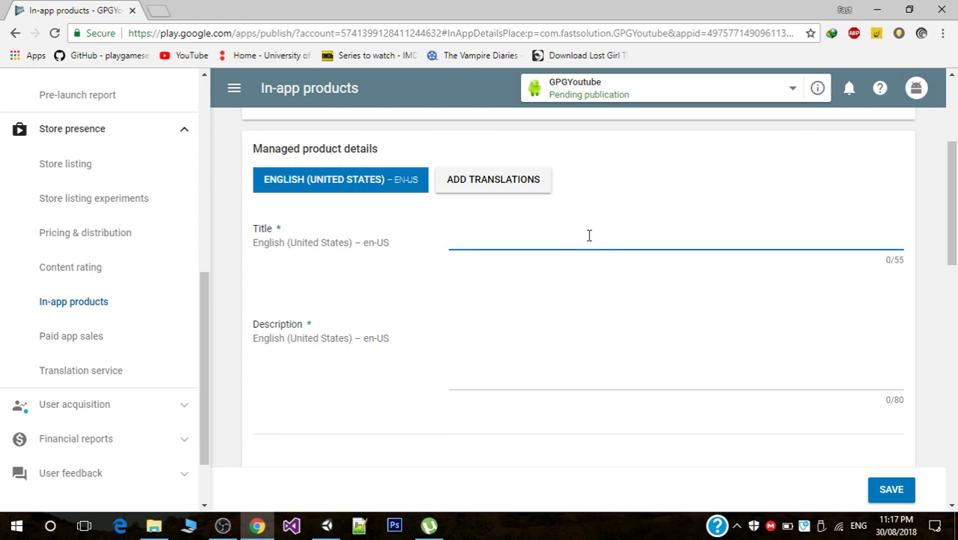
{"action": "type", "text": "Product1"}
Enter the description "this is product one" for the product and set its status to Active
{"action": "left_click", "coordinate": [519, 386]}
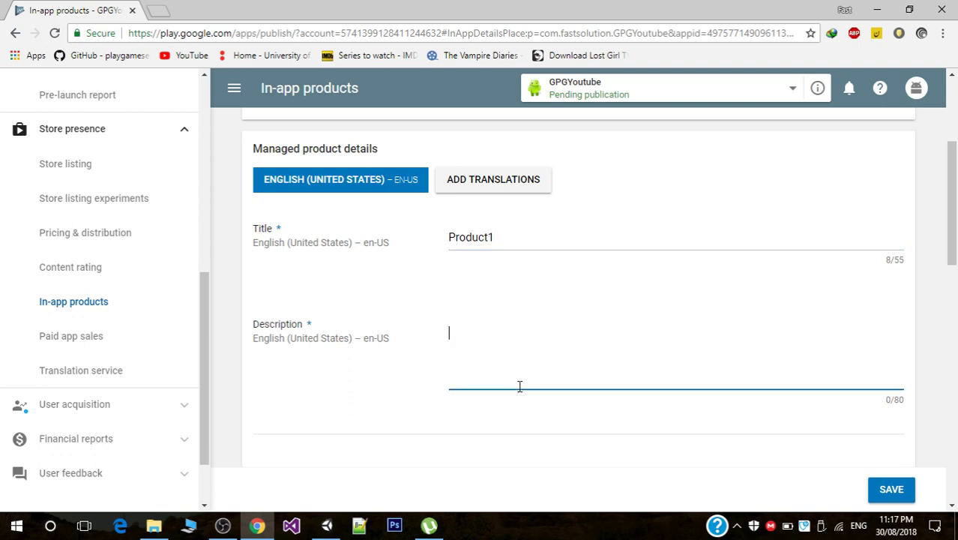
{"action": "type", "text": "this is produ"}
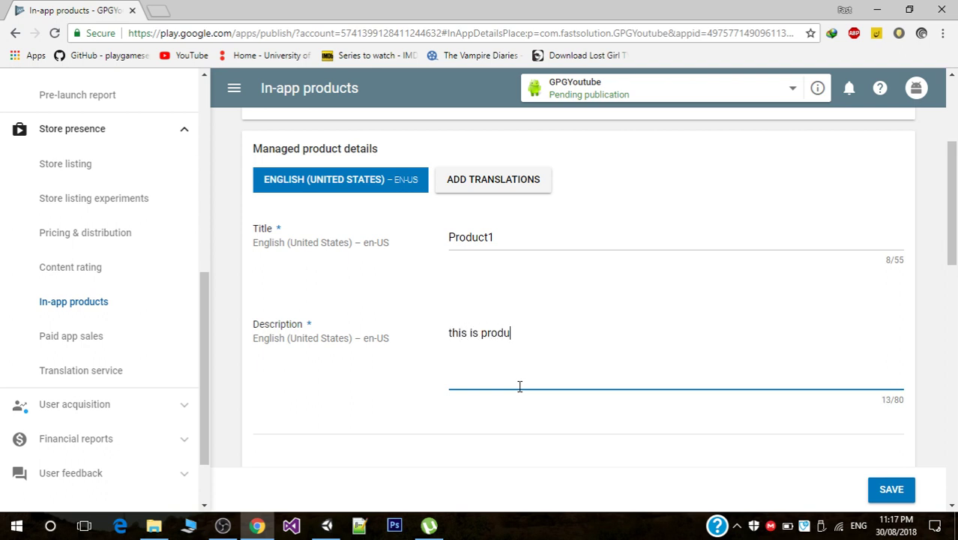
{"action": "type", "text": "ct one"}
{"action": "left_click_drag", "start_coordinate": [952, 261], "coordinate": [954, 319]}
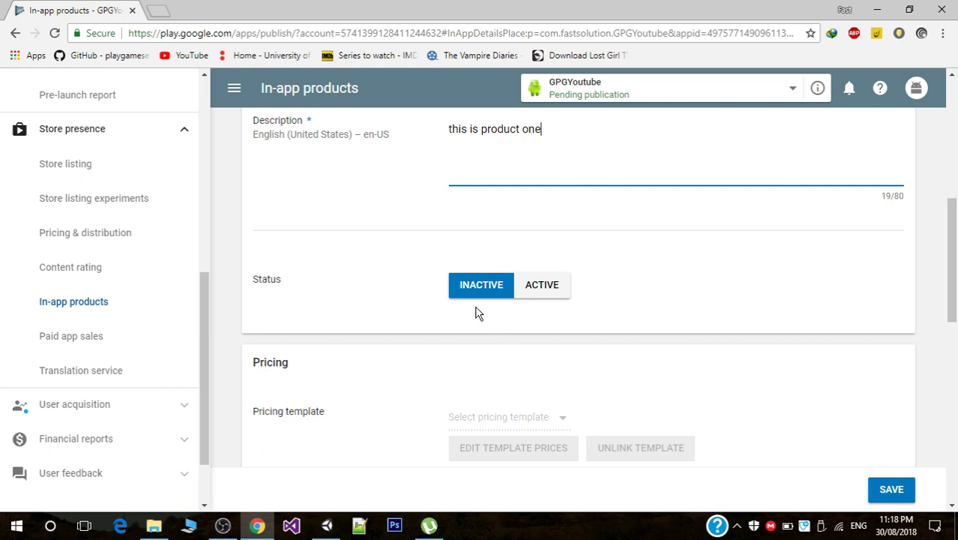
{"action": "left_click", "coordinate": [538, 290]}
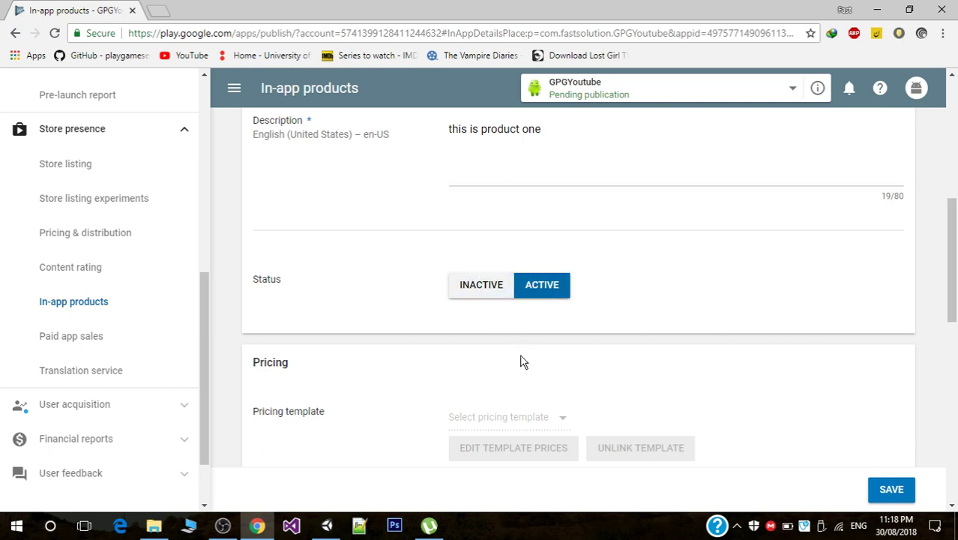
Add a default price of PKR 110 to the product and apply it to the local prices
{"action": "left_click_drag", "start_coordinate": [955, 255], "coordinate": [955, 298]}
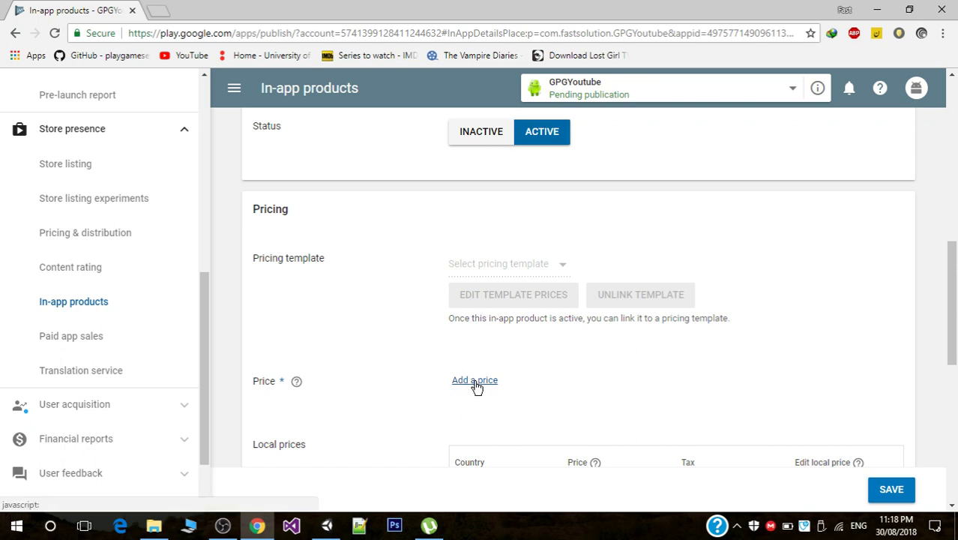
{"action": "left_click", "coordinate": [737, 525]}
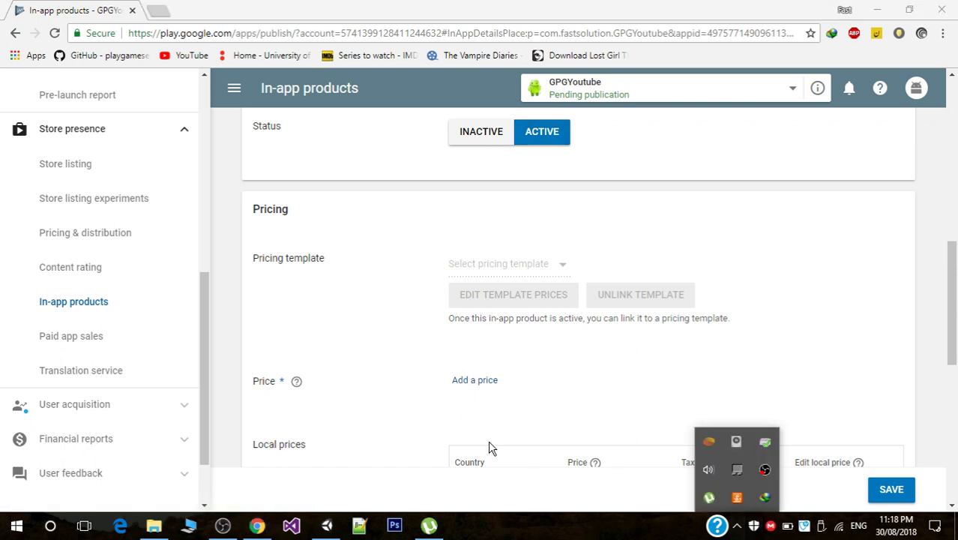
{"action": "left_click", "coordinate": [477, 383]}
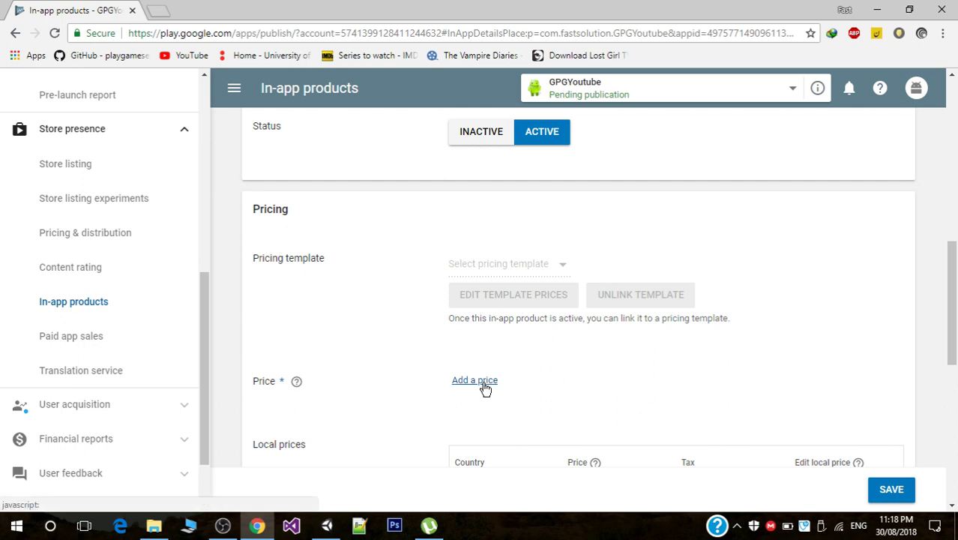
{"action": "left_click_drag", "start_coordinate": [955, 258], "coordinate": [956, 325]}
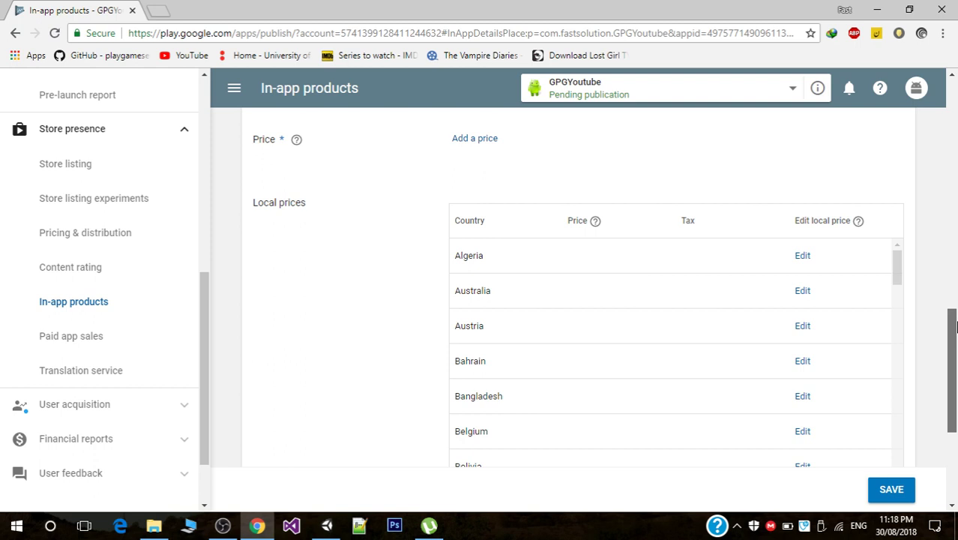
{"action": "left_click_drag", "start_coordinate": [956, 325], "coordinate": [957, 360]}
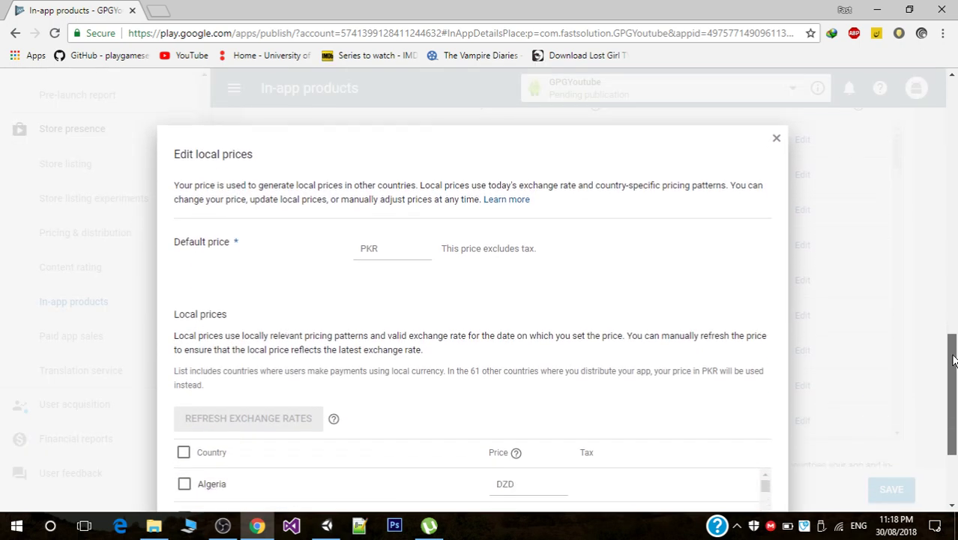
{"action": "left_click", "coordinate": [385, 257]}
{"action": "type", "text": "110"}
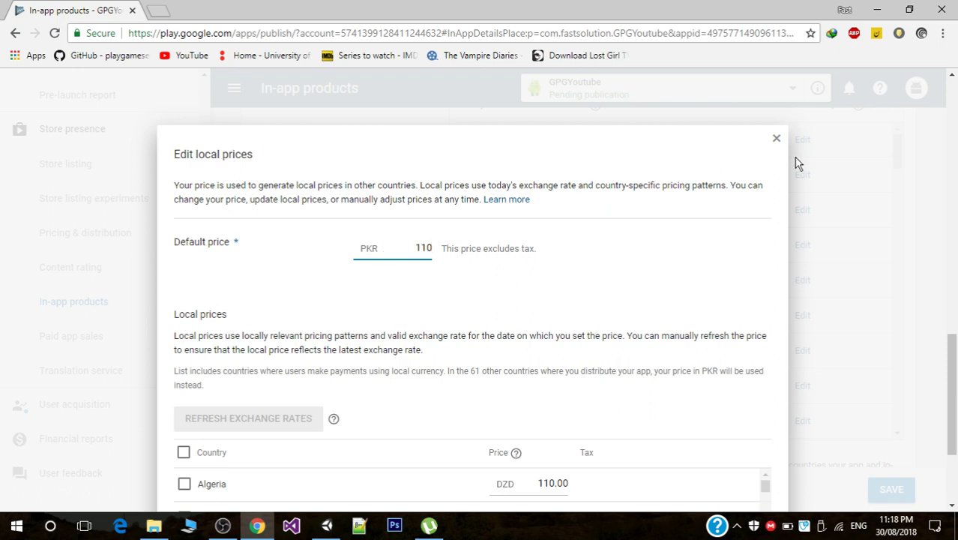
{"action": "left_click_drag", "start_coordinate": [956, 346], "coordinate": [955, 408]}
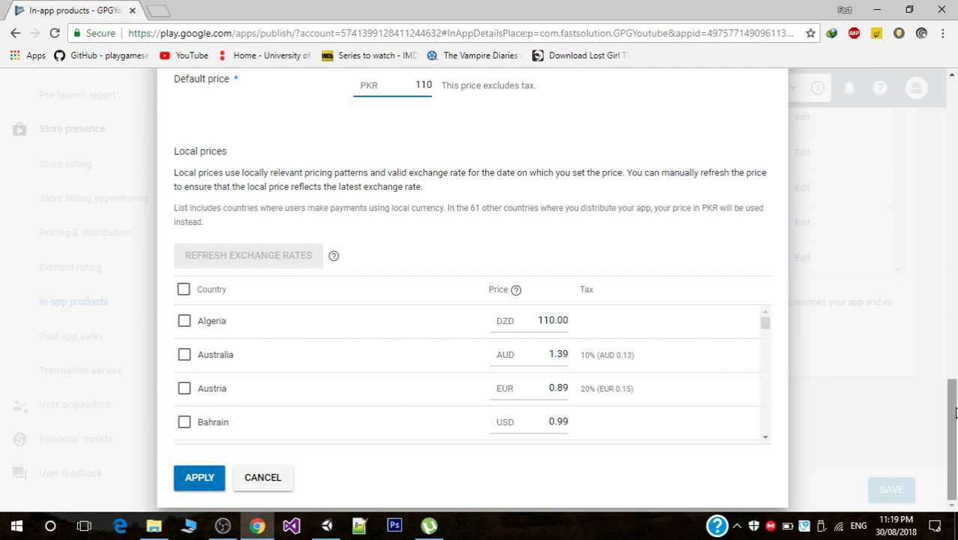
{"action": "left_click", "coordinate": [198, 480]}
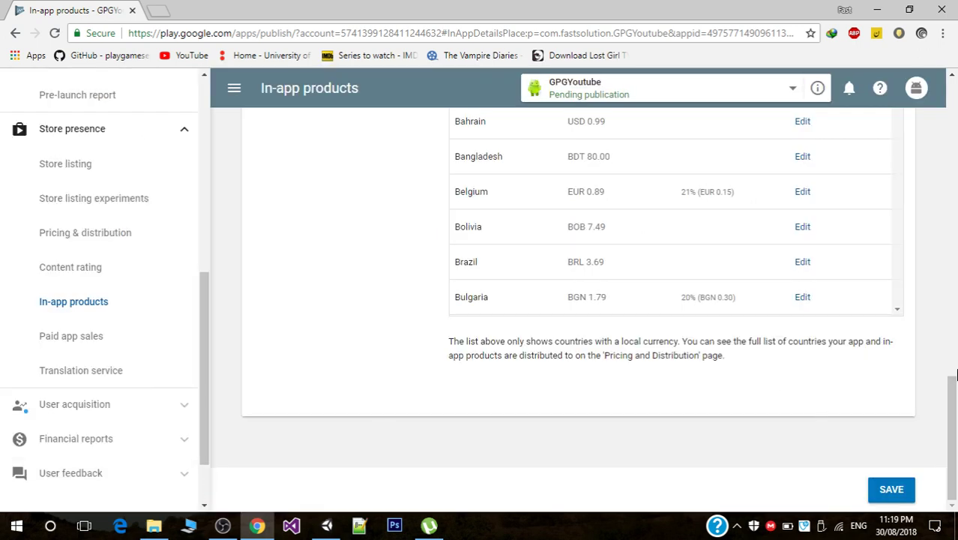
Save the managed product and return to the in-app products list
{"action": "left_click_drag", "start_coordinate": [953, 413], "coordinate": [955, 270]}
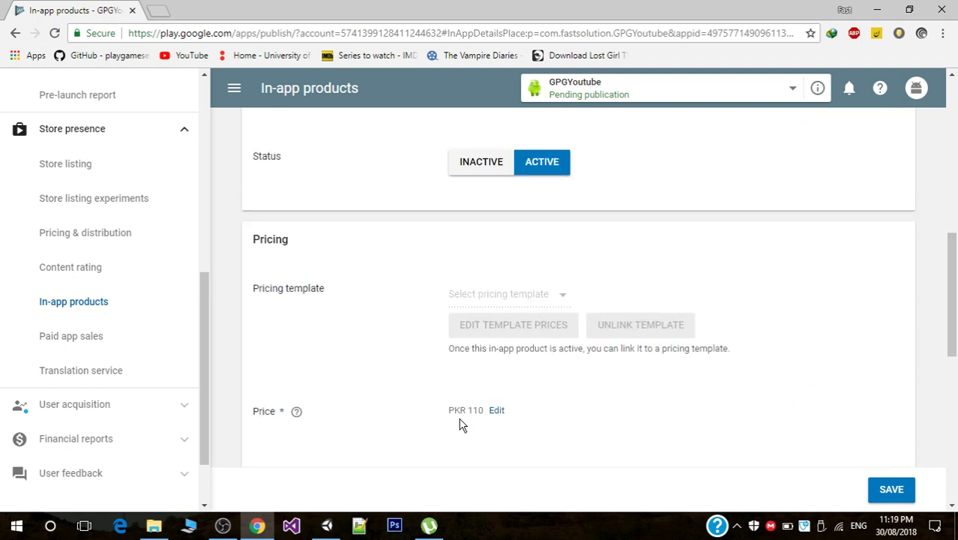
{"action": "left_click_drag", "start_coordinate": [957, 315], "coordinate": [943, 428]}
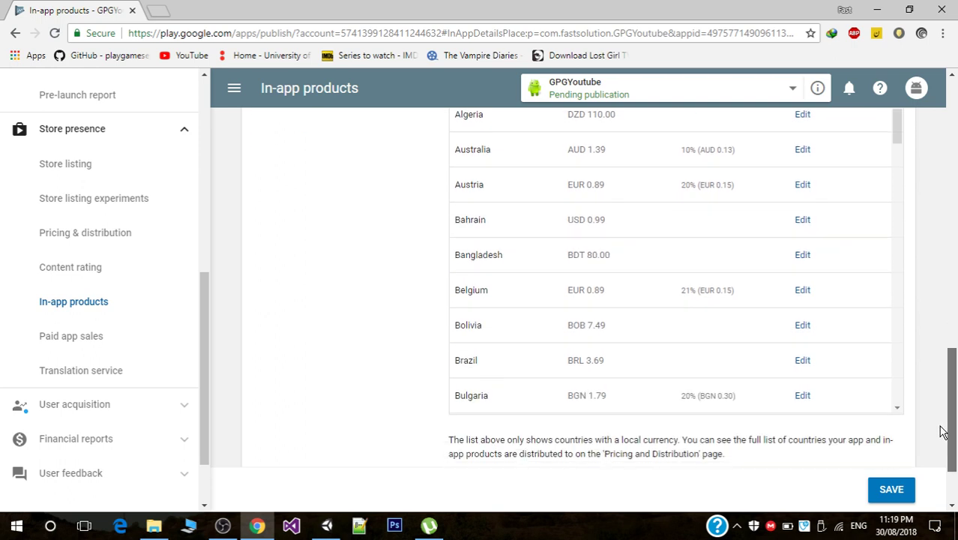
{"action": "left_click", "coordinate": [897, 499]}
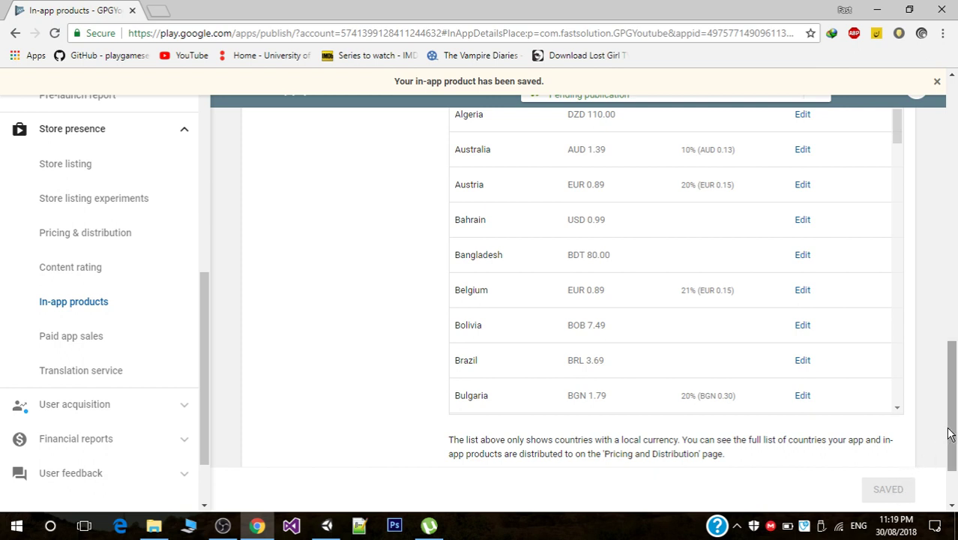
{"action": "left_click_drag", "start_coordinate": [954, 456], "coordinate": [956, 142]}
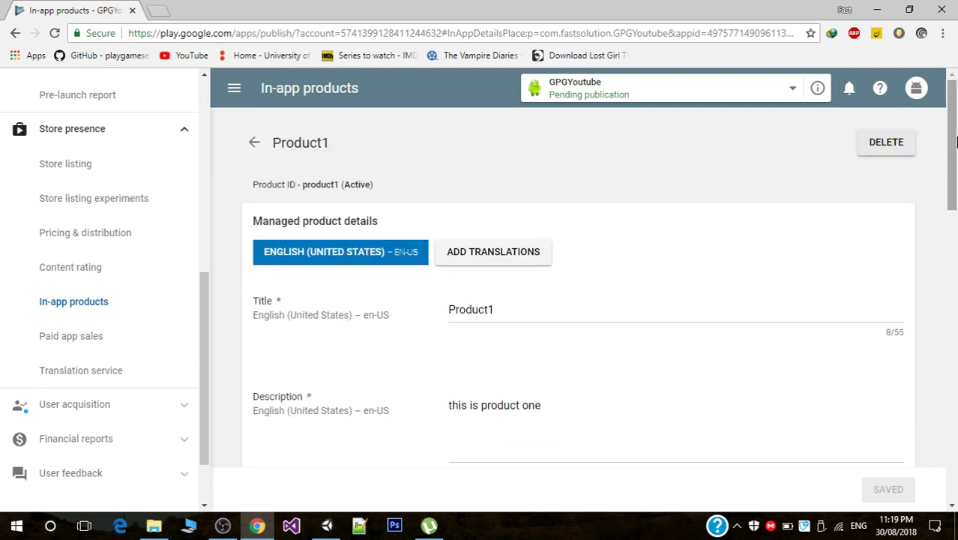
{"action": "left_click", "coordinate": [82, 304]}
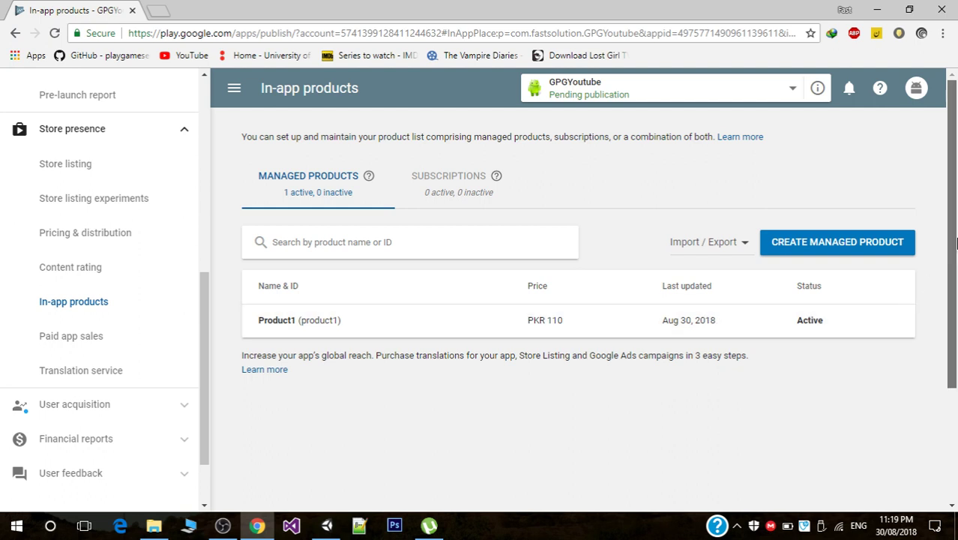
{"action": "left_click_drag", "start_coordinate": [955, 241], "coordinate": [955, 165]}
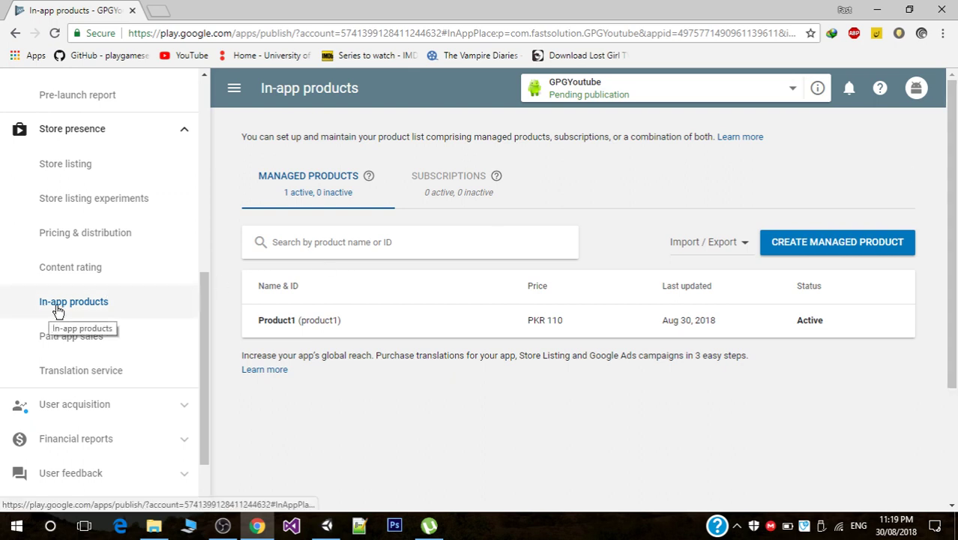
Create another managed product with the product ID product2 and the title "Product 2"
{"action": "left_click", "coordinate": [846, 249]}
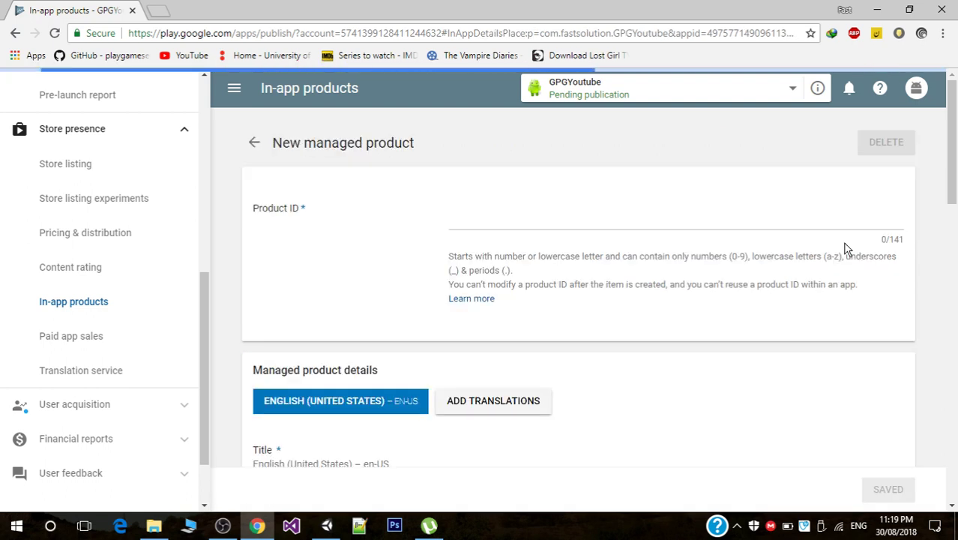
{"action": "left_click", "coordinate": [491, 214]}
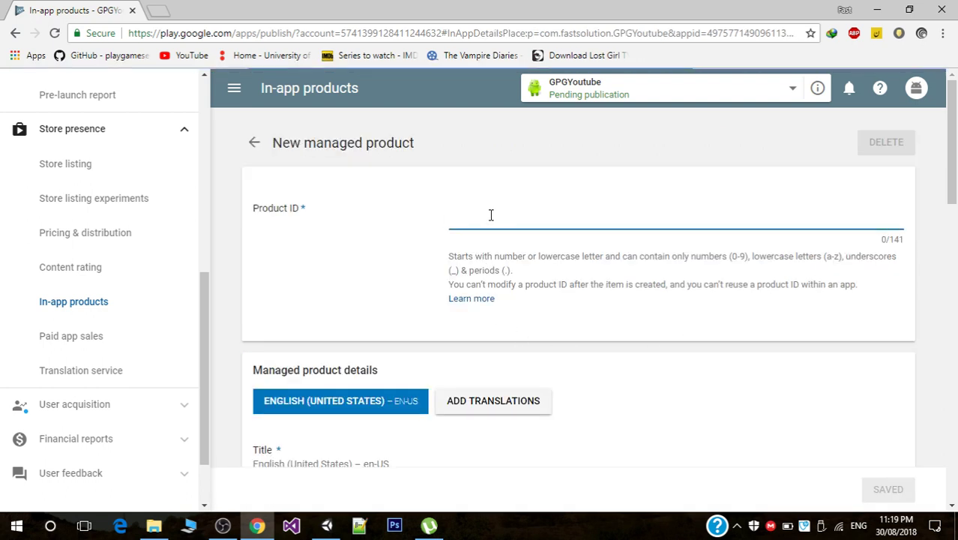
{"action": "type", "text": "produ"}
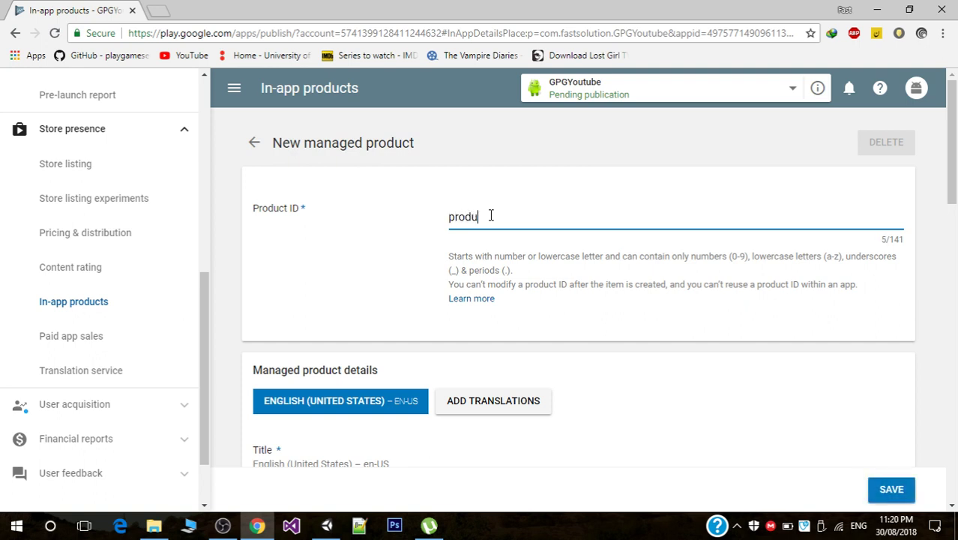
{"action": "type", "text": "ct2"}
{"action": "scroll", "coordinate": [933, 186], "scroll_direction": "down", "scroll_amount": 3}
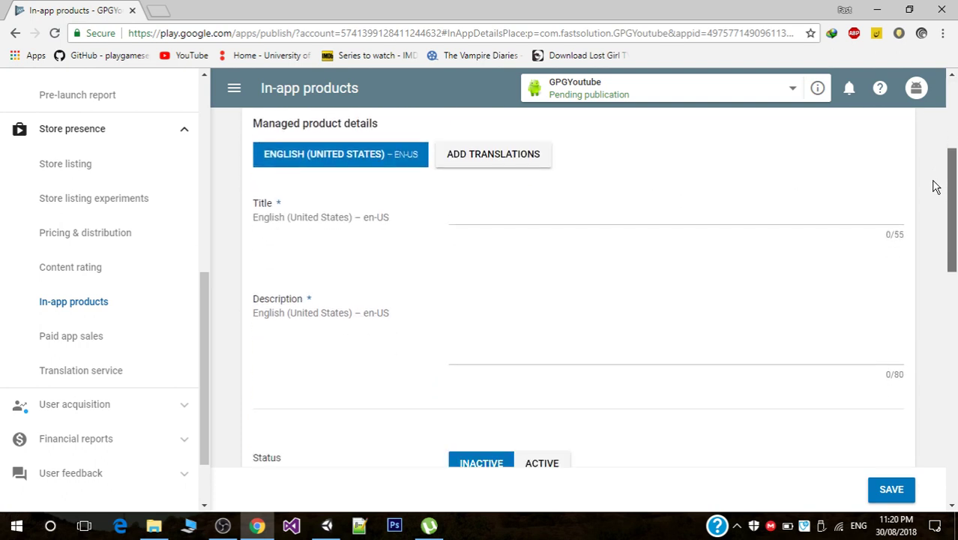
{"action": "left_click", "coordinate": [594, 216]}
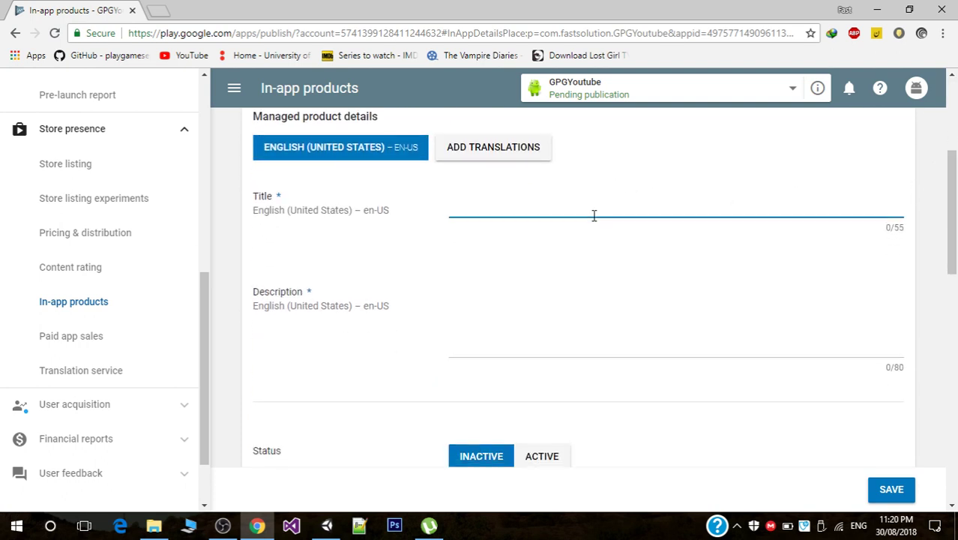
{"action": "type", "text": "product2"}
{"action": "left_click", "coordinate": [454, 205]}
{"action": "key", "text": "BackSpace"}
{"action": "type", "text": "Product2"}
{"action": "left_click", "coordinate": [491, 205]}
Enter the description "this is product 2" for the second product and set its status to Active
{"action": "scroll", "coordinate": [953, 287], "scroll_direction": "down", "scroll_amount": 1}
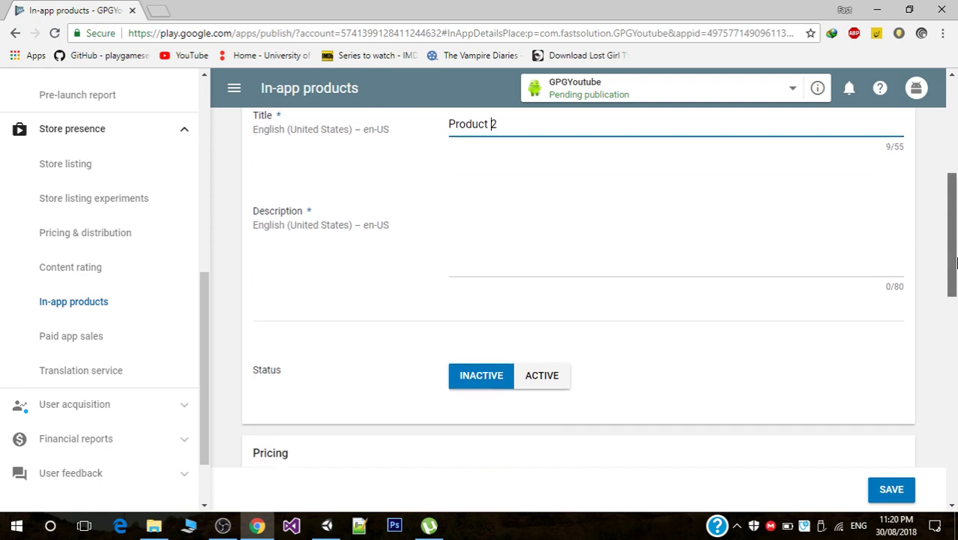
{"action": "left_click", "coordinate": [547, 253]}
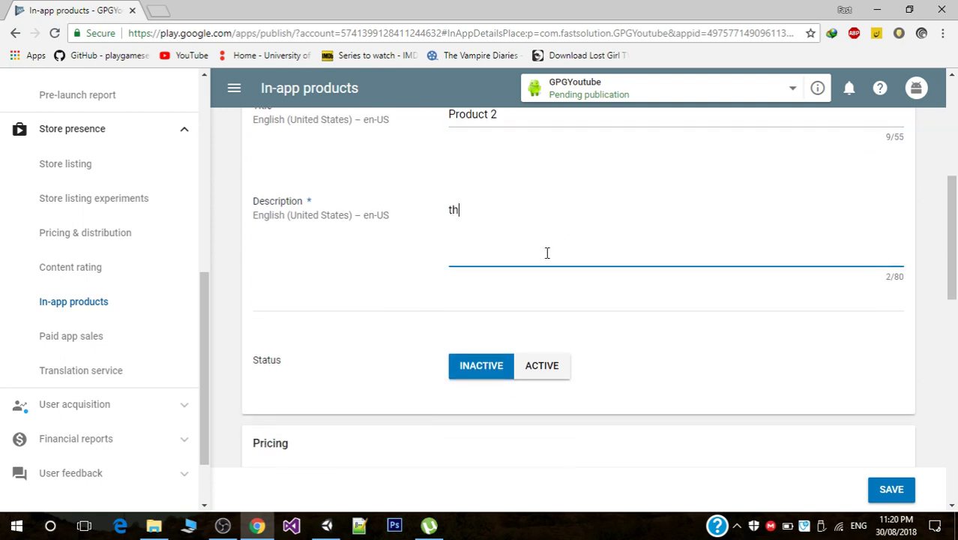
{"action": "type", "text": "this is product 2"}
{"action": "left_click", "coordinate": [543, 365]}
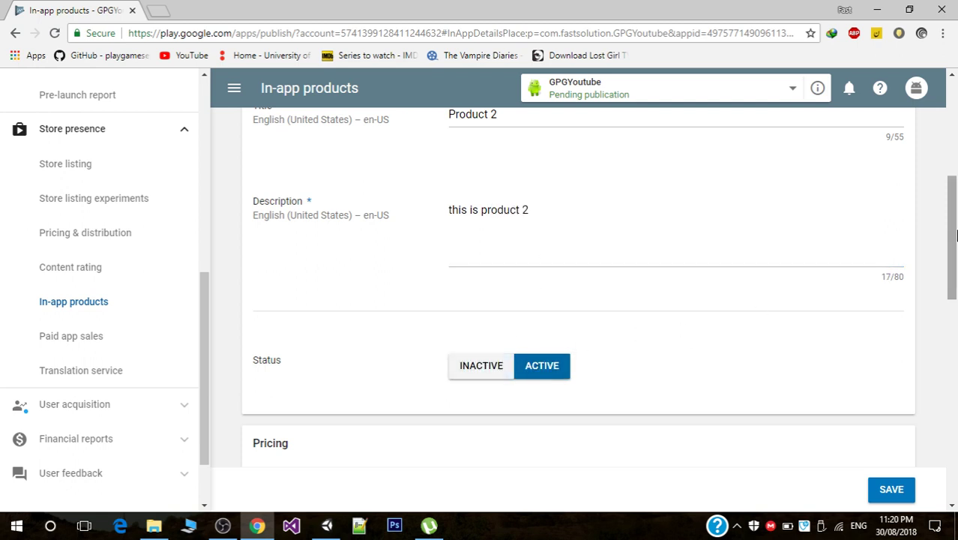
Add a default price of PKR 240 to the second product and apply it to the local prices
{"action": "scroll", "coordinate": [953, 236], "scroll_direction": "down", "scroll_amount": 3}
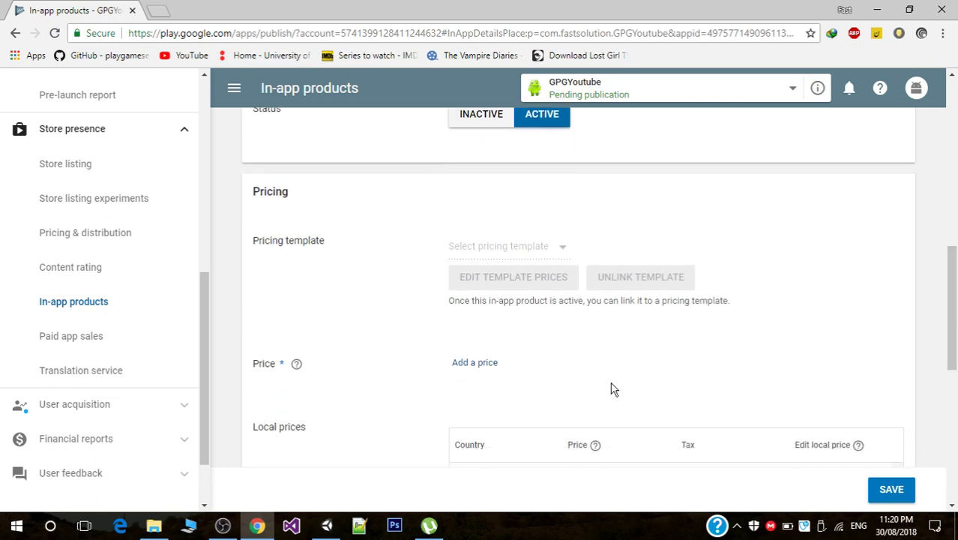
{"action": "left_click", "coordinate": [473, 363]}
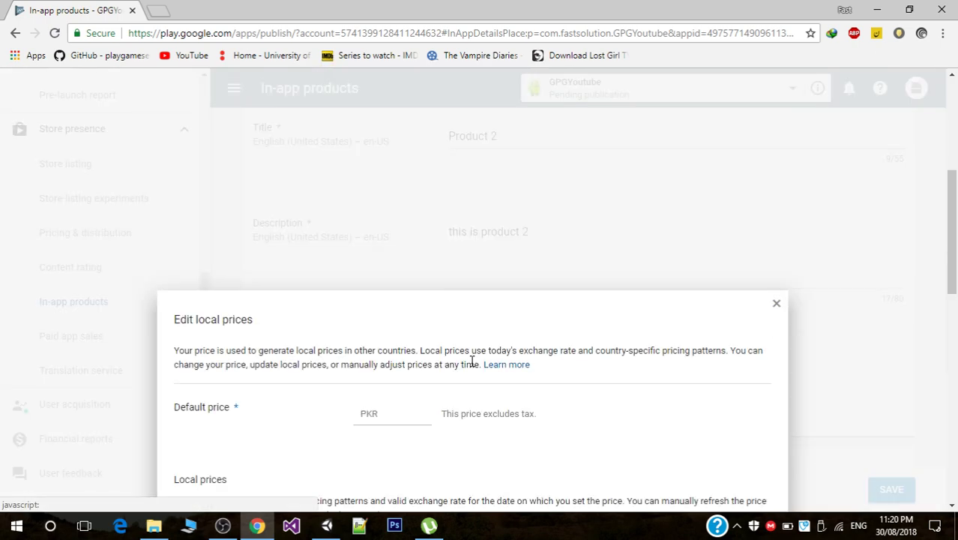
{"action": "scroll", "coordinate": [908, 299], "scroll_direction": "down", "scroll_amount": 2}
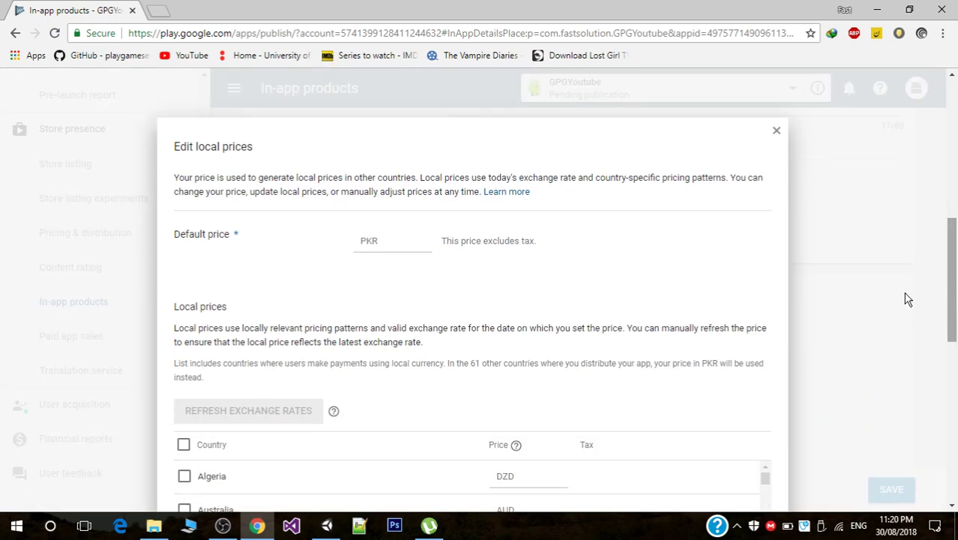
{"action": "left_click", "coordinate": [400, 244]}
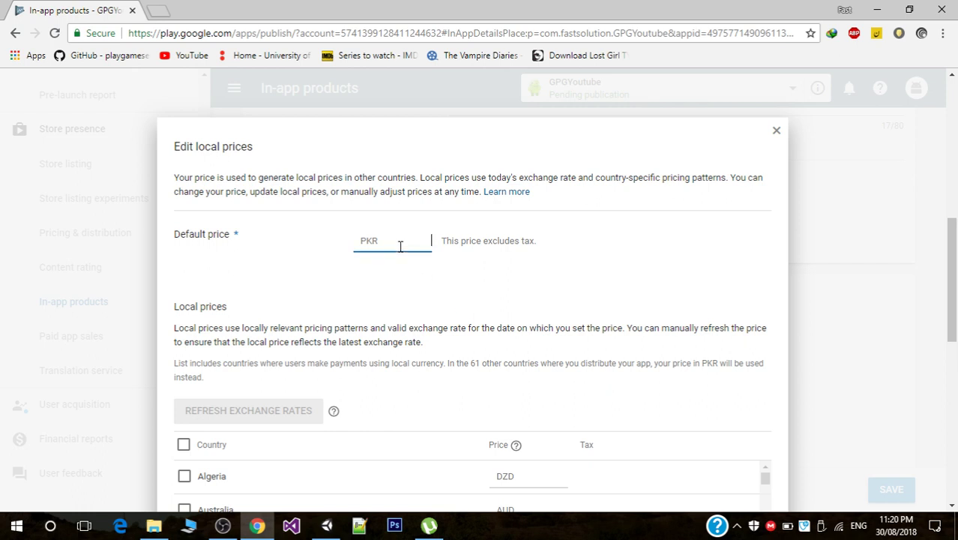
{"action": "type", "text": "240"}
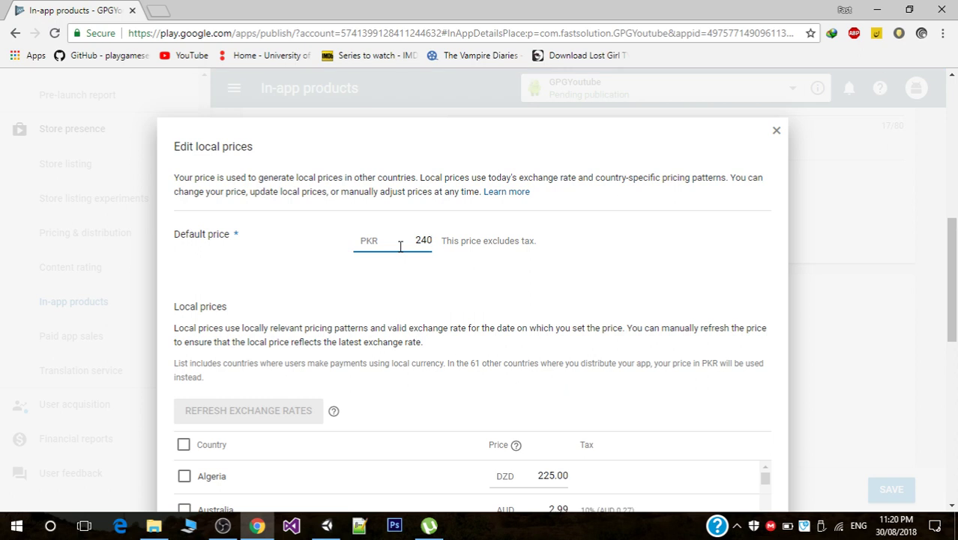
{"action": "left_click_drag", "start_coordinate": [954, 274], "coordinate": [955, 366]}
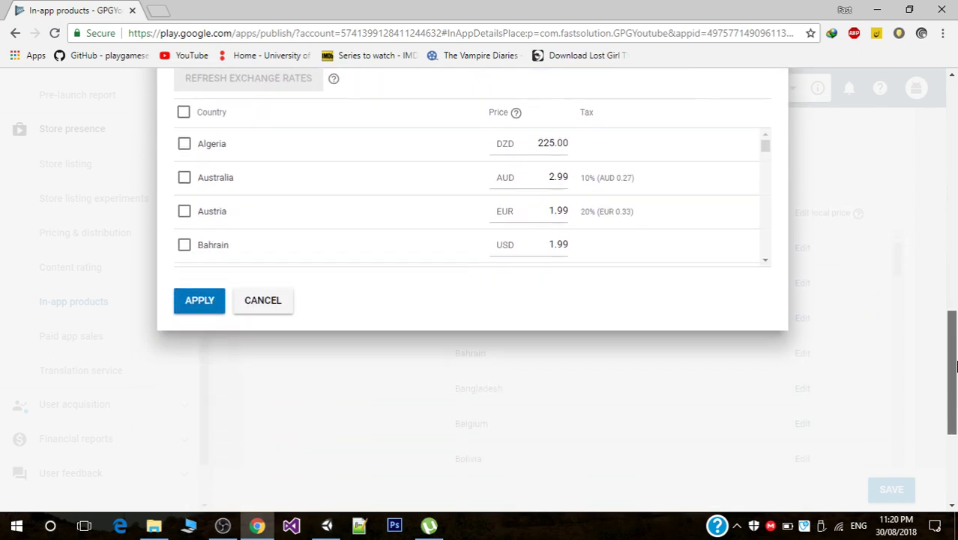
{"action": "left_click", "coordinate": [200, 302]}
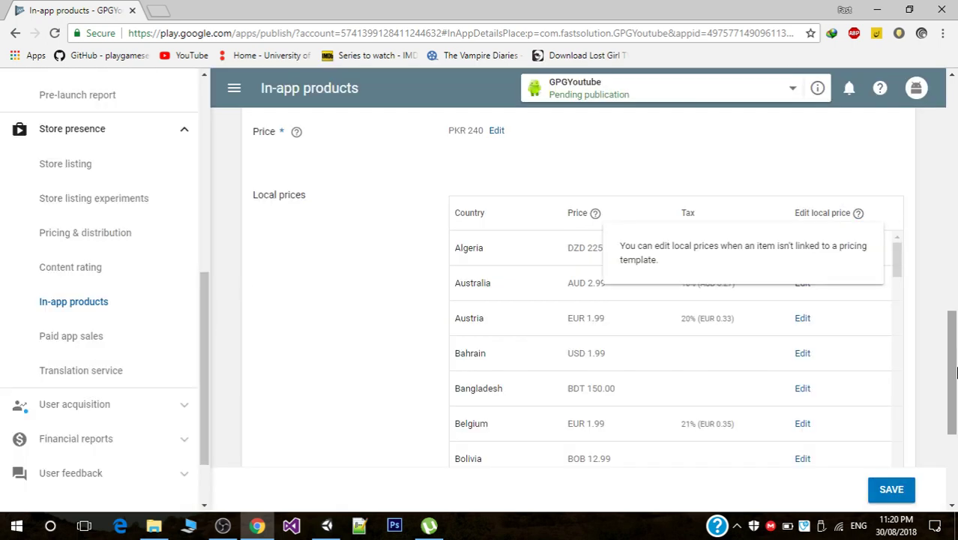
Save the second managed product and go back to the list of in-app products
{"action": "left_click_drag", "start_coordinate": [952, 388], "coordinate": [957, 452]}
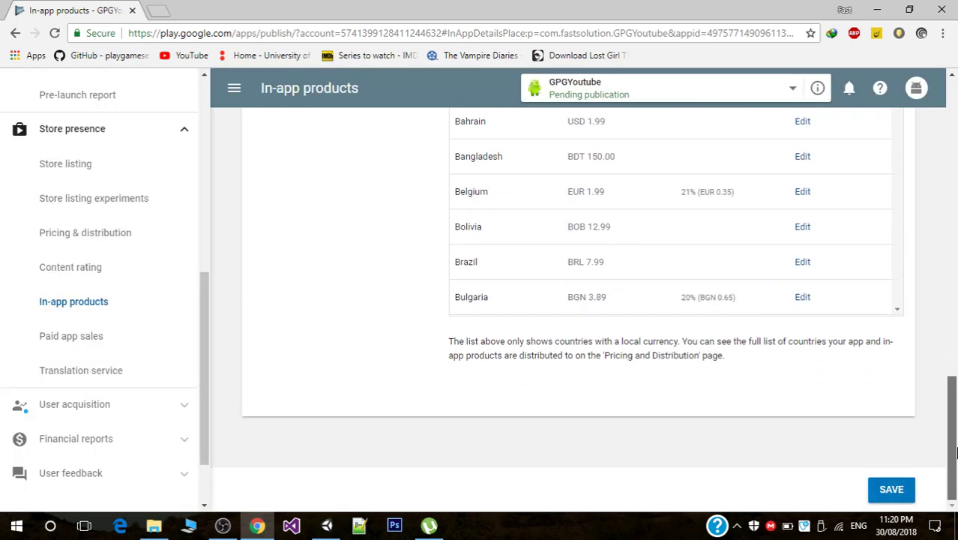
{"action": "left_click", "coordinate": [892, 489]}
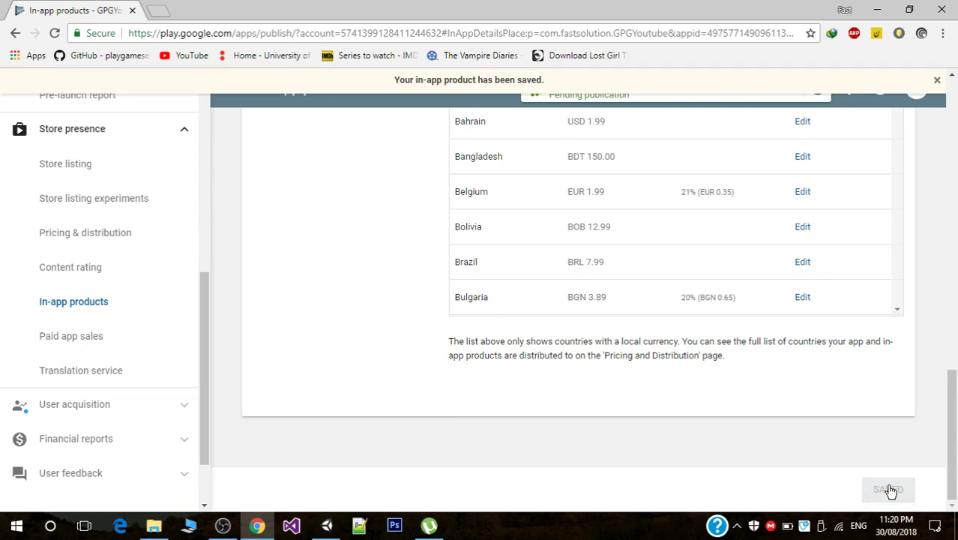
{"action": "left_click", "coordinate": [90, 307]}
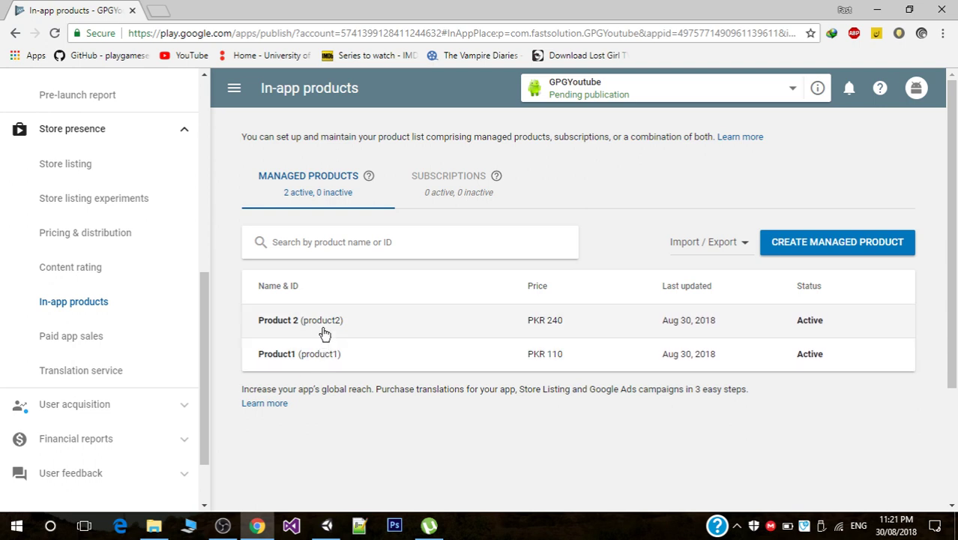
Switch to Unity, close the Build Settings, and open the Purchaser script from Assets/Game/Scripts in Visual Studio
{"action": "left_click", "coordinate": [326, 525]}
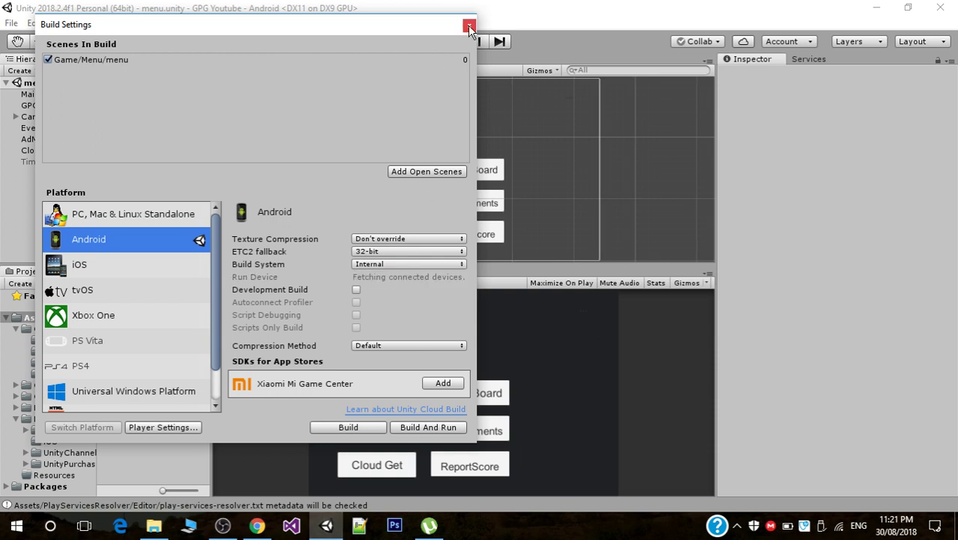
{"action": "left_click", "coordinate": [470, 26]}
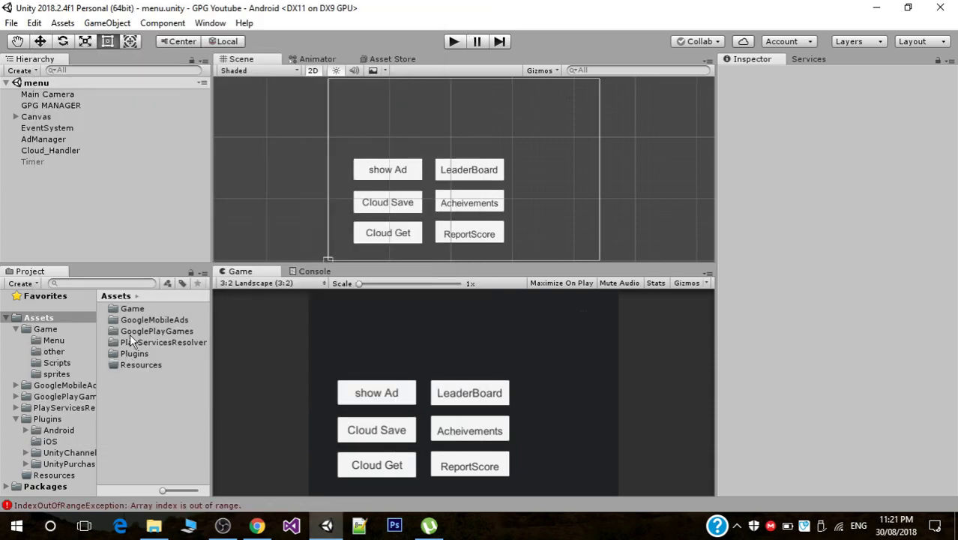
{"action": "double_click", "coordinate": [132, 309]}
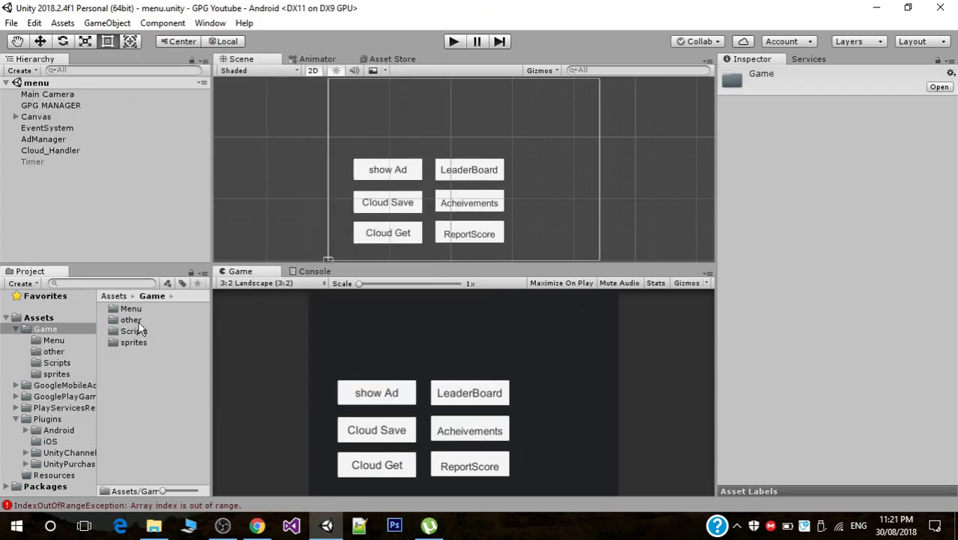
{"action": "double_click", "coordinate": [135, 332]}
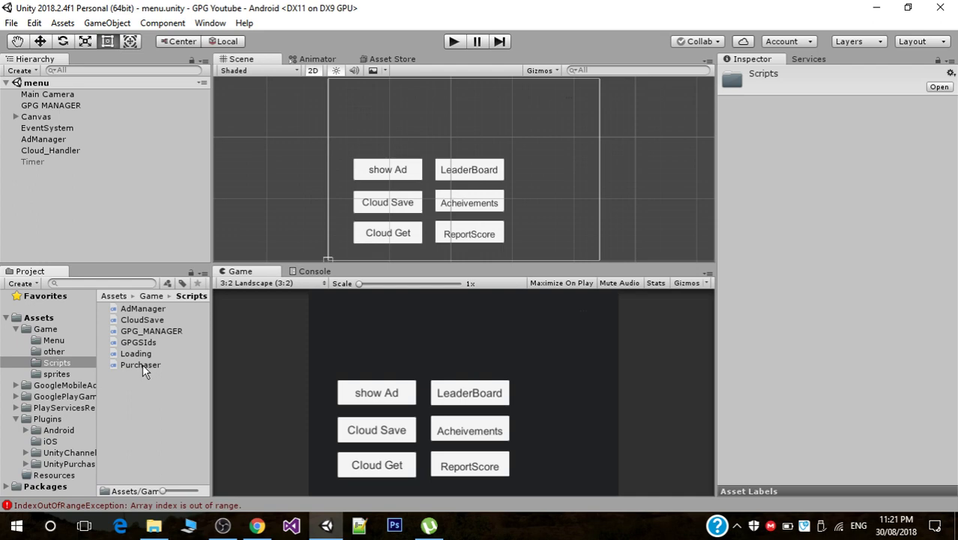
{"action": "left_click", "coordinate": [142, 364]}
{"action": "double_click", "coordinate": [143, 364]}
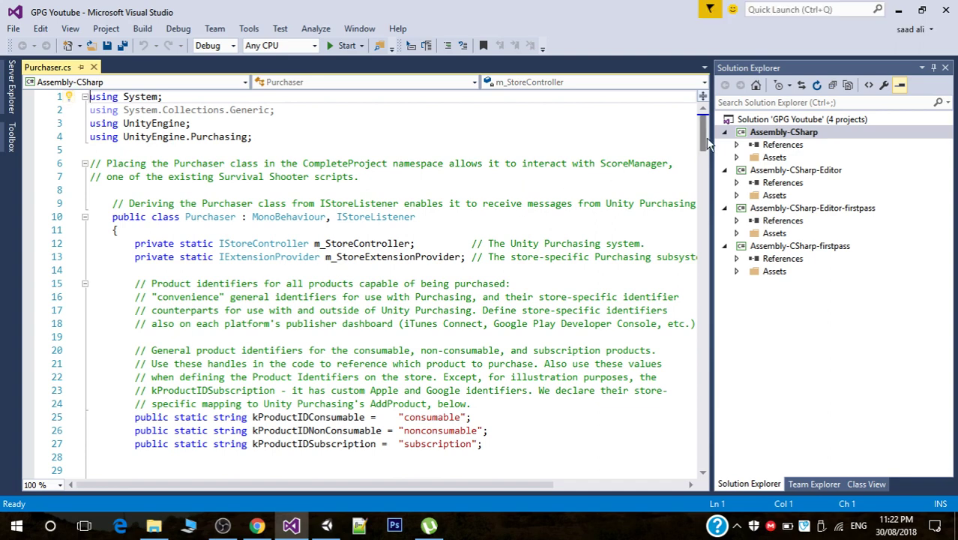
Add the comment "// My products" on a new line below the general product ID declarations in Purchaser.cs
{"action": "left_click_drag", "start_coordinate": [701, 136], "coordinate": [701, 163]}
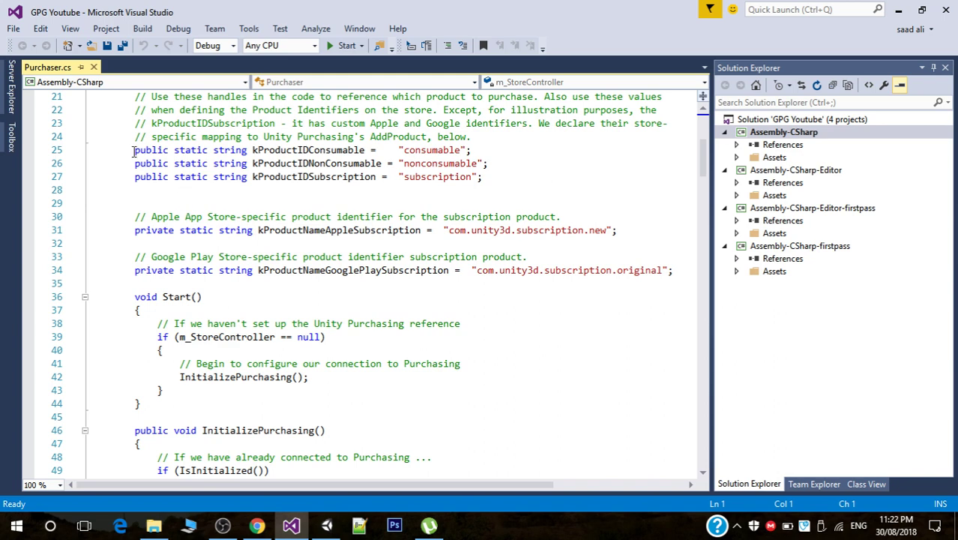
{"action": "left_click", "coordinate": [245, 199]}
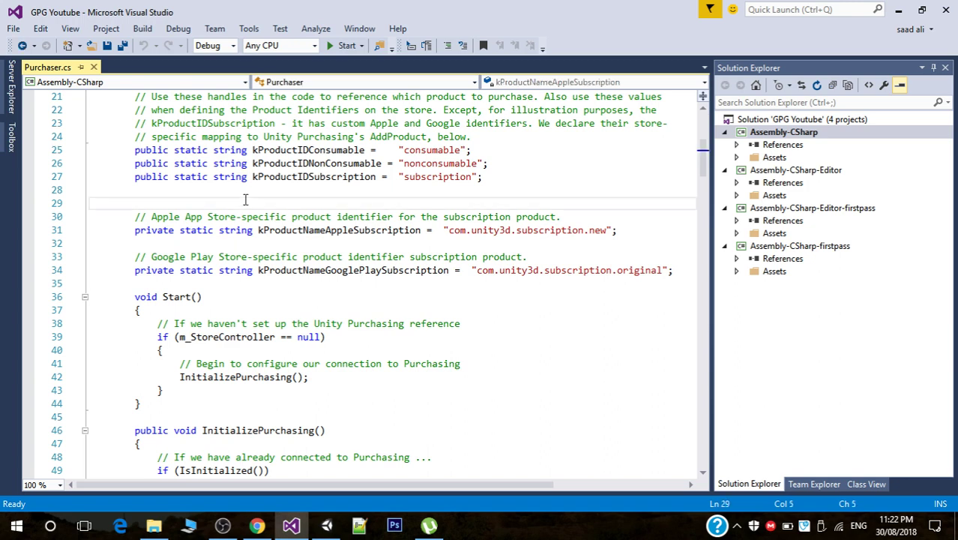
{"action": "left_click", "coordinate": [190, 192]}
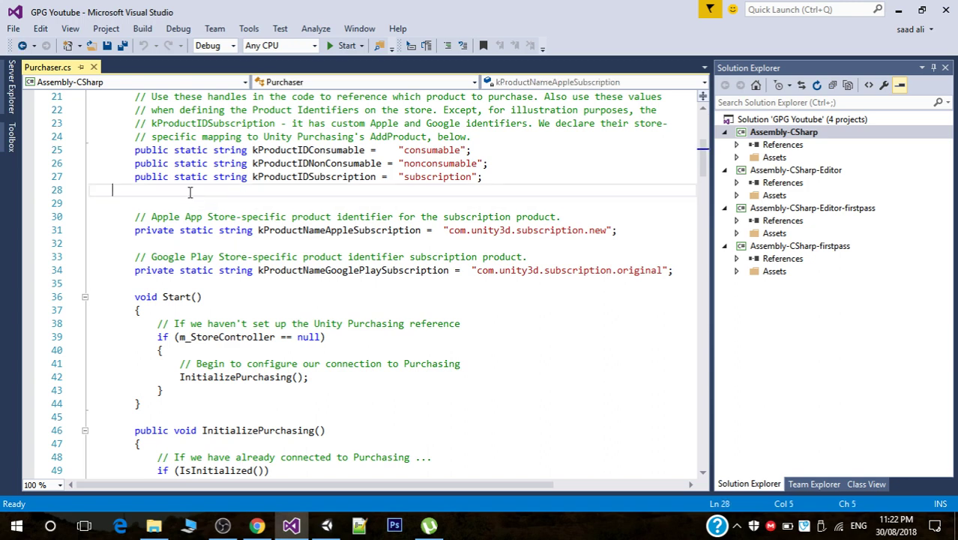
{"action": "key", "text": "Return"}
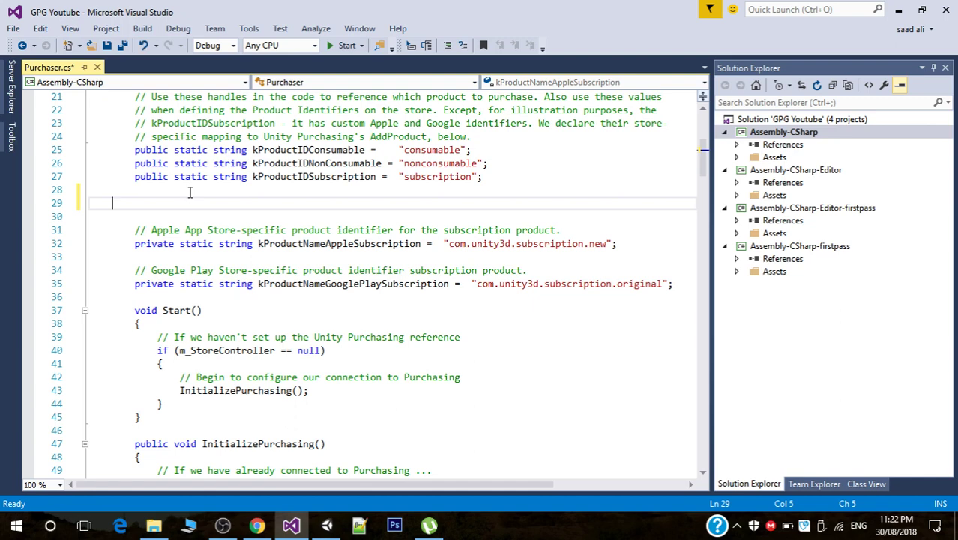
{"action": "type", "text": "// My product"}
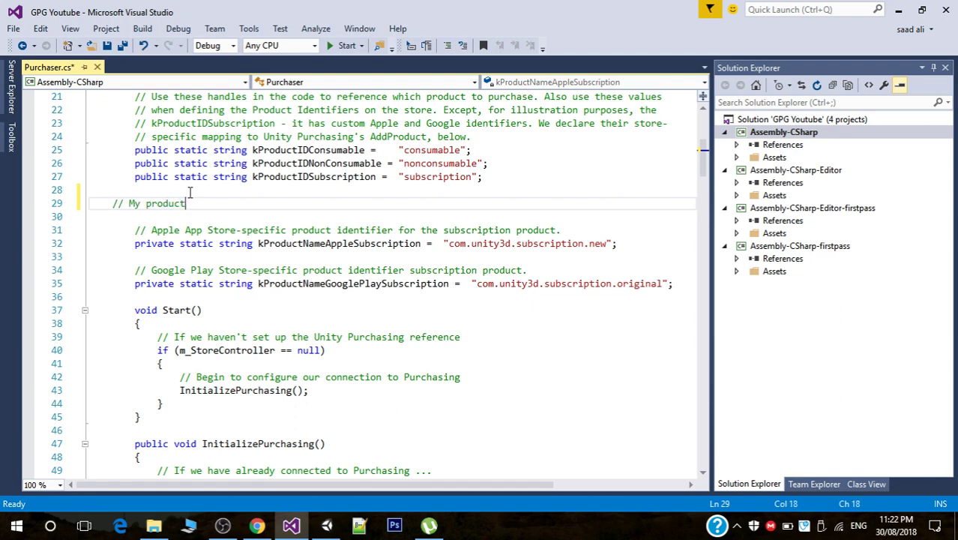
{"action": "type", "text": "s"}
{"action": "key", "text": "Return"}
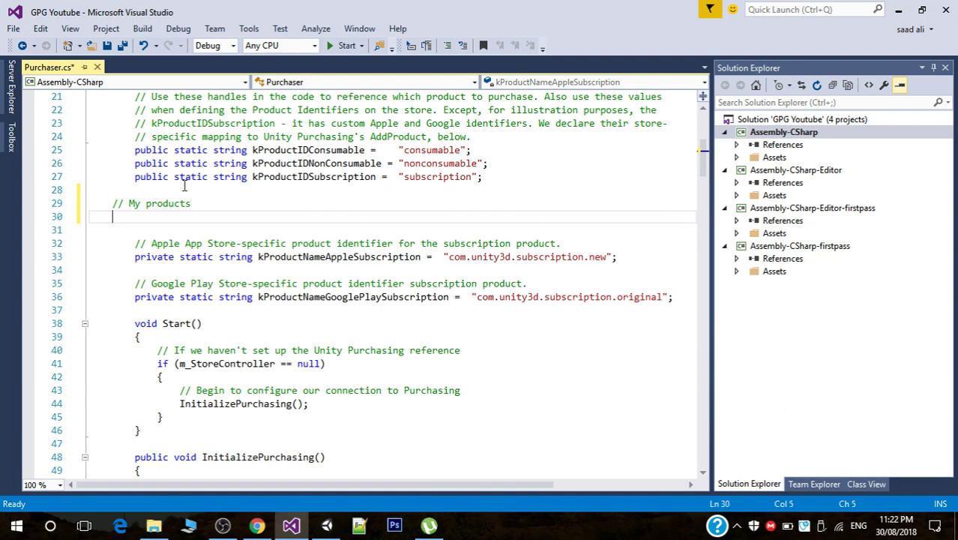
Copy the kProductIDConsumable string declaration to the empty area below the "My products" comment
{"action": "left_click", "coordinate": [126, 150]}
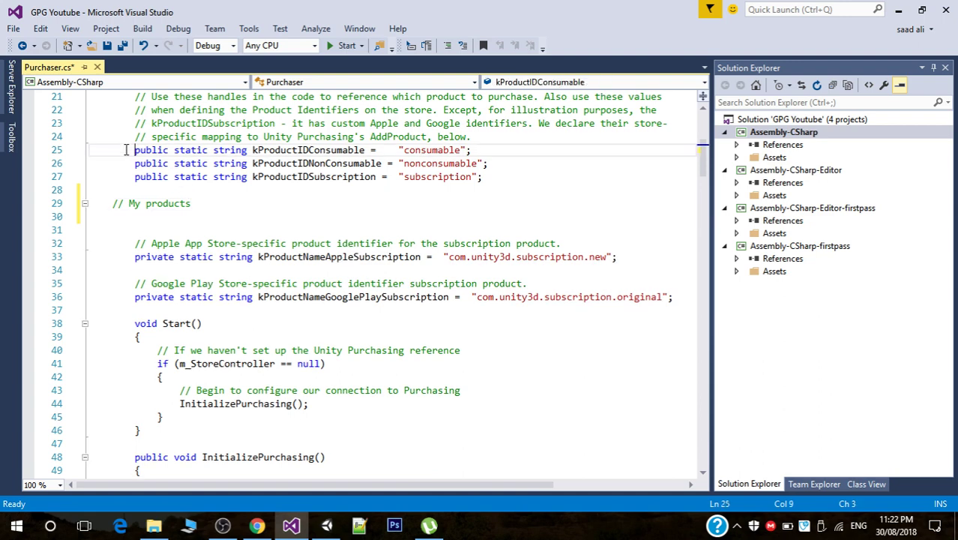
{"action": "left_click", "coordinate": [133, 224]}
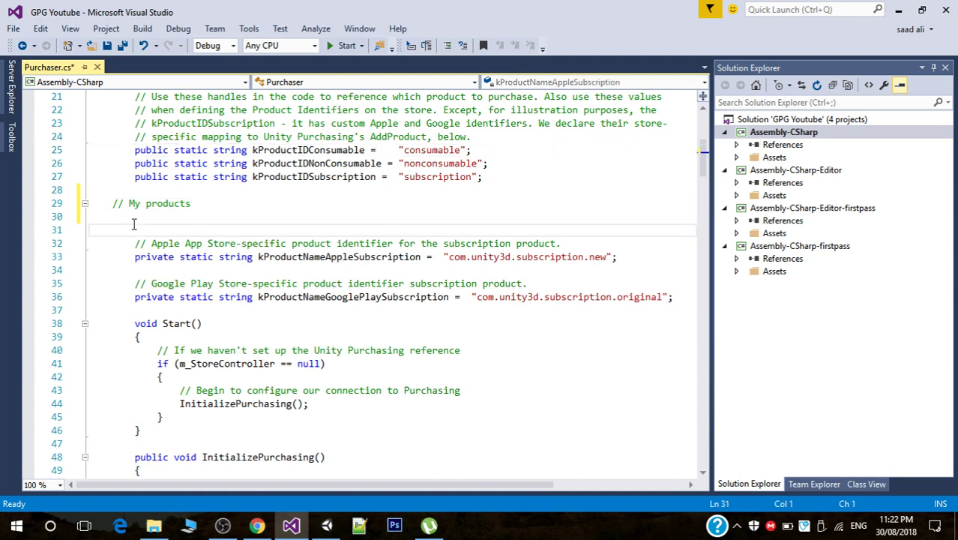
{"action": "type", "text": "public static string kProductIDConsumable = \"consumable\";"}
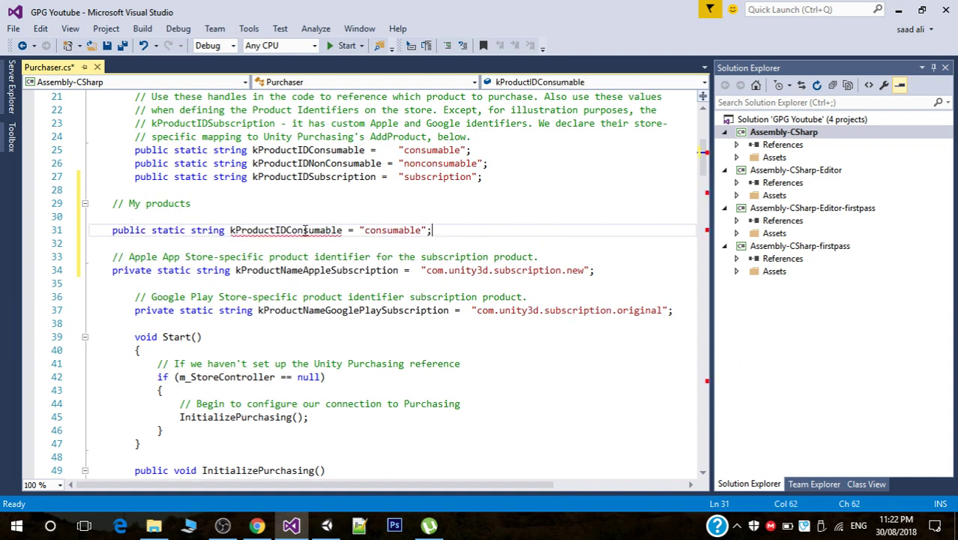
Rename the copied variable to product1 and set its string value to "product1"
{"action": "double_click", "coordinate": [291, 231]}
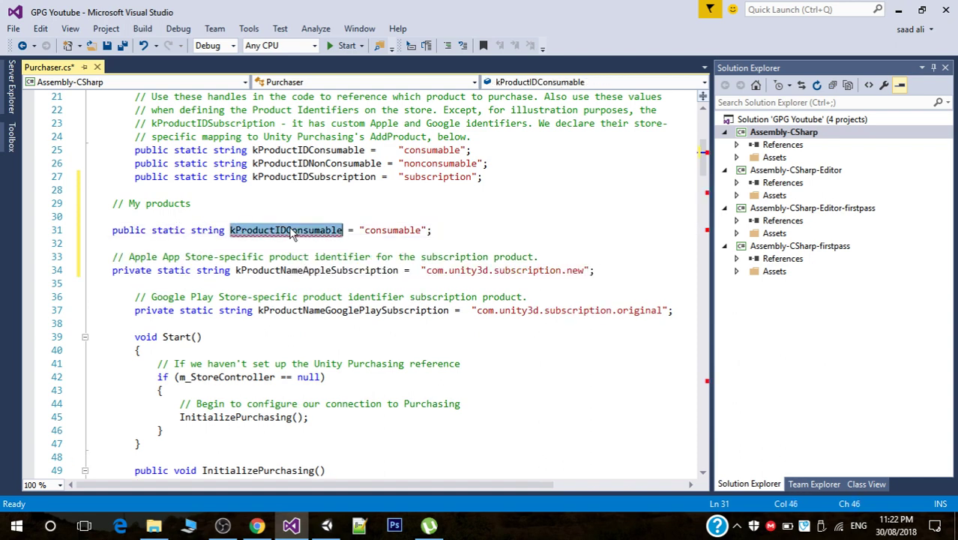
{"action": "type", "text": "product"}
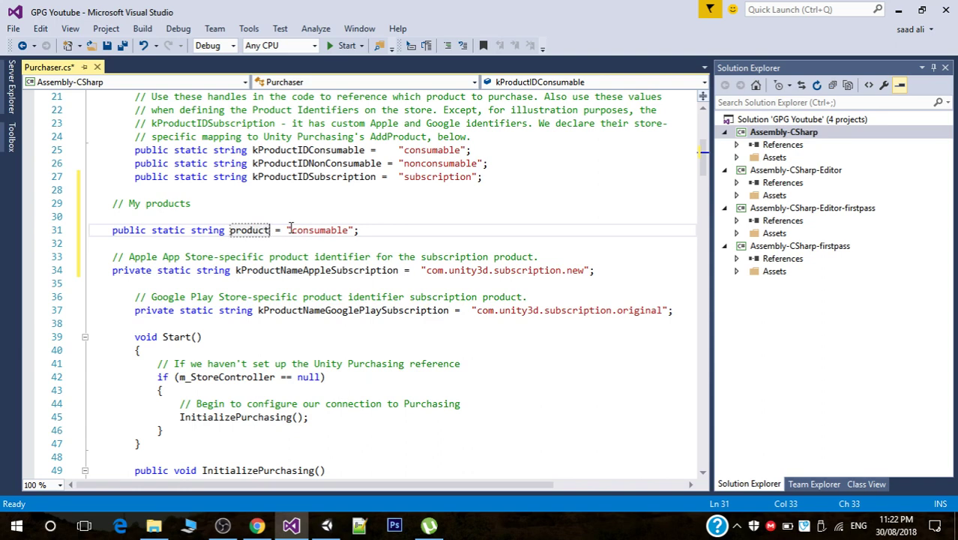
{"action": "type", "text": "1"}
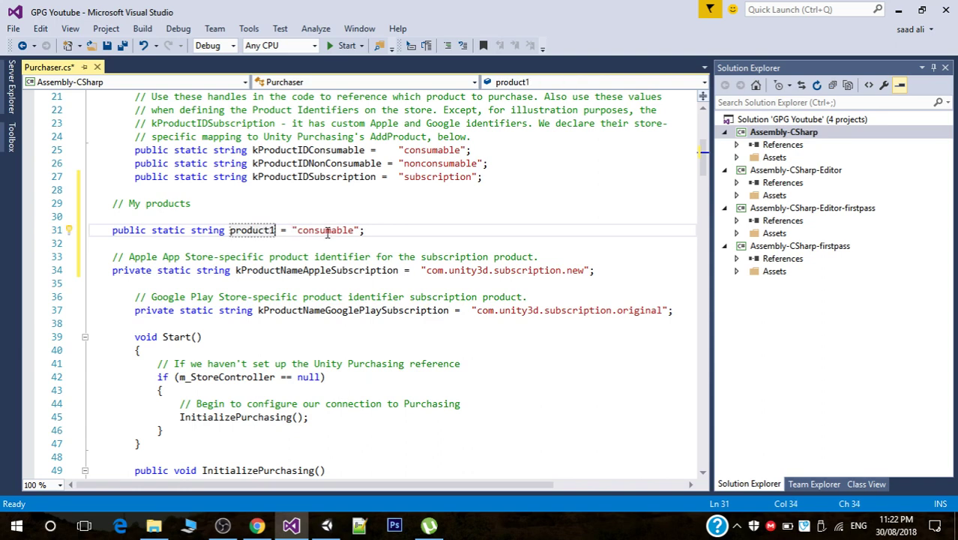
{"action": "double_click", "coordinate": [327, 232]}
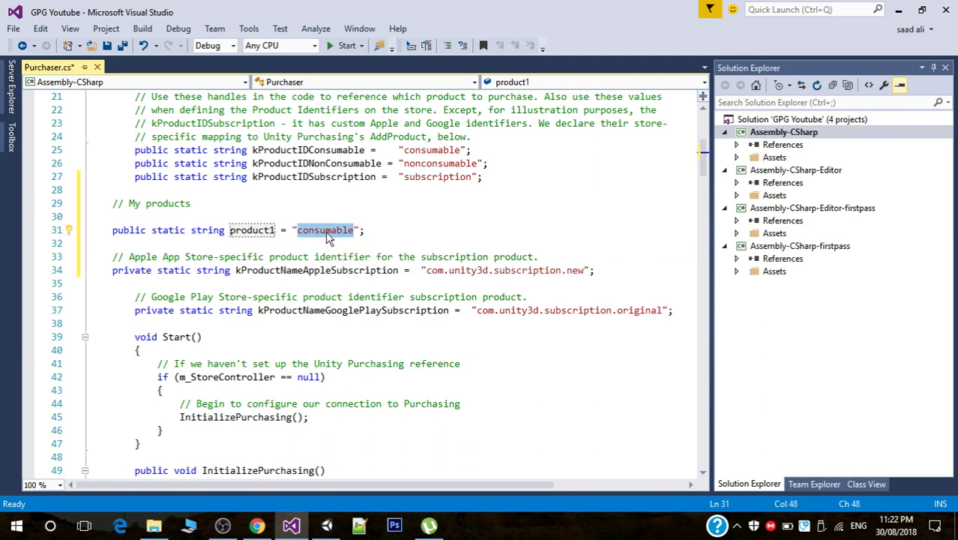
{"action": "double_click", "coordinate": [251, 233]}
{"action": "key", "text": "ctrl+c"}
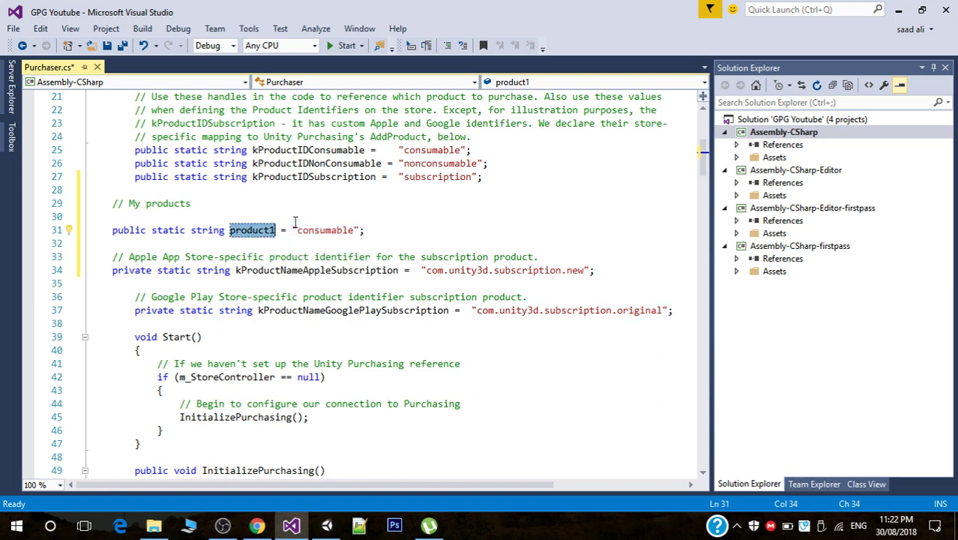
{"action": "double_click", "coordinate": [327, 234]}
{"action": "key", "text": "ctrl+v"}
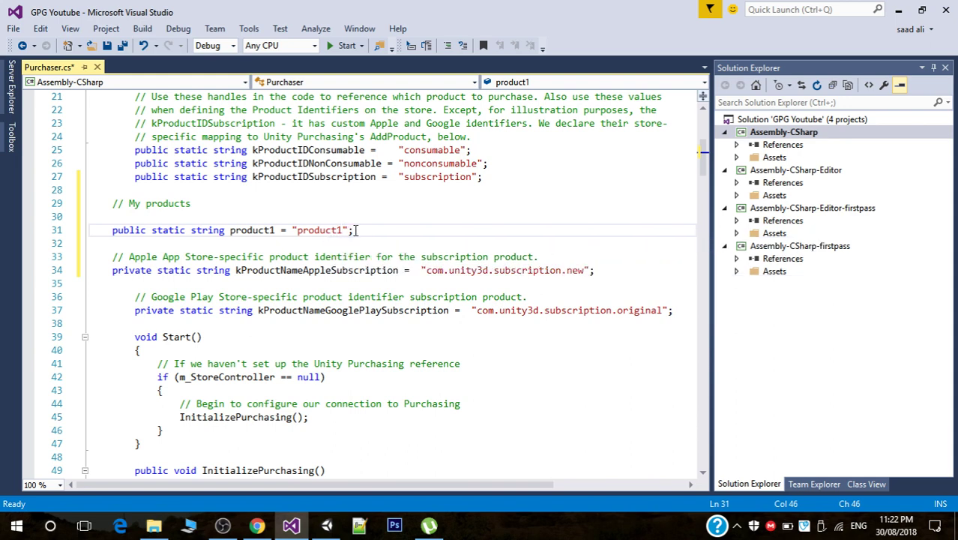
Duplicate the product1 declaration on the line below, change its name and value to product2, and save the script
{"action": "left_click", "coordinate": [113, 242]}
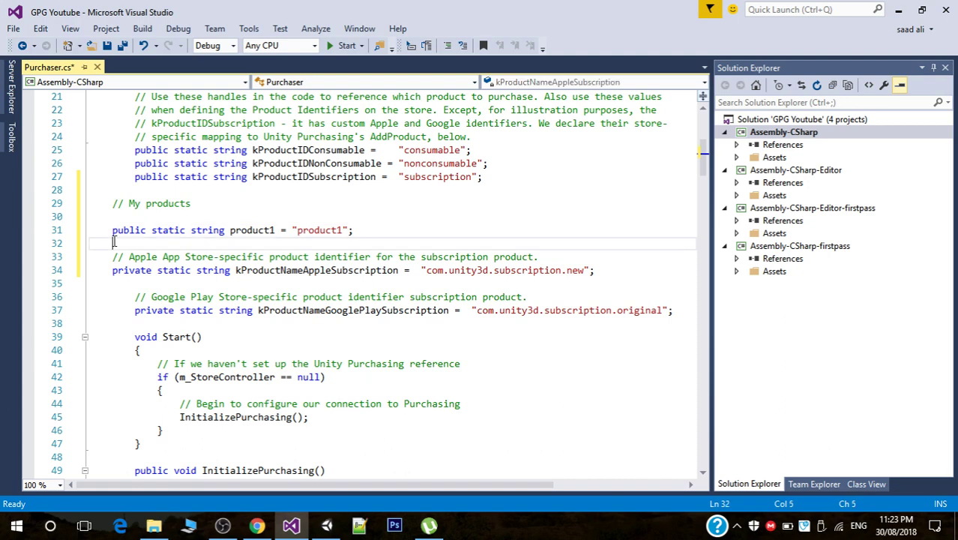
{"action": "type", "text": "public static string product1 = \"product1\";"}
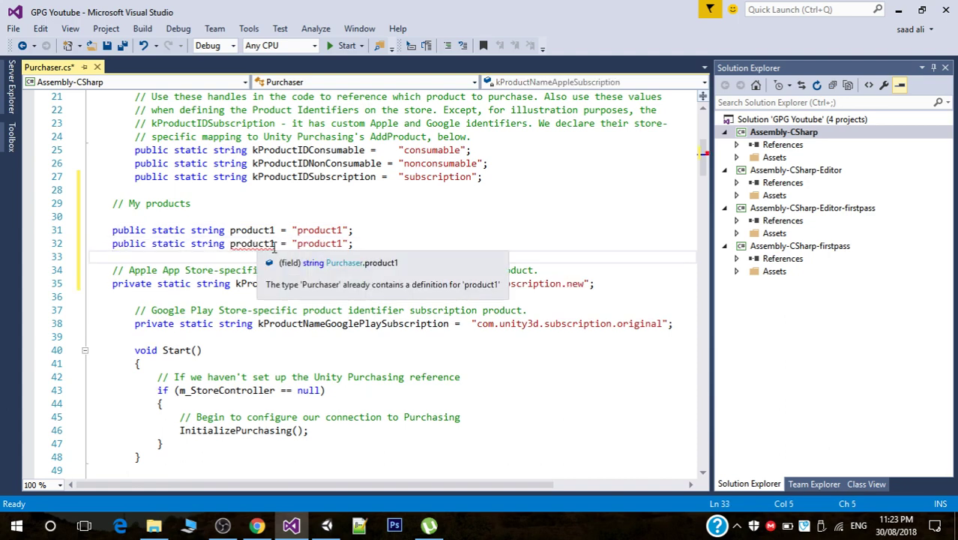
{"action": "left_click", "coordinate": [275, 246]}
{"action": "key", "text": "BackSpace"}
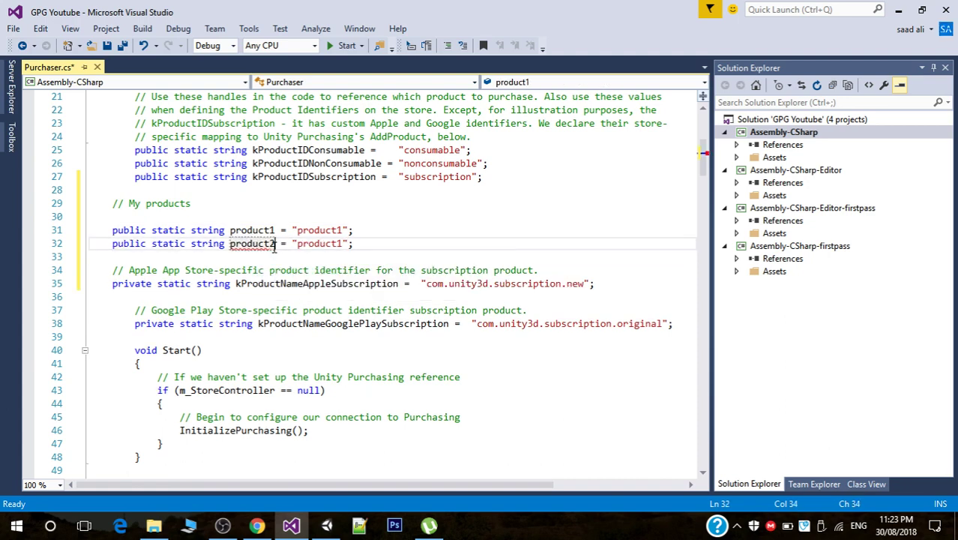
{"action": "type", "text": "2"}
{"action": "left_click", "coordinate": [344, 244]}
{"action": "key", "text": "BackSpace"}
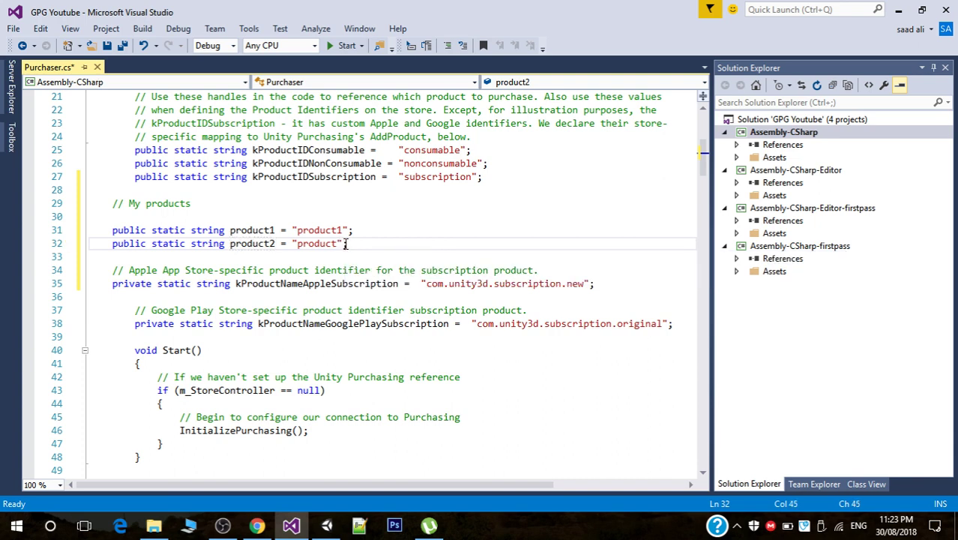
{"action": "key", "text": "ctrl+s"}
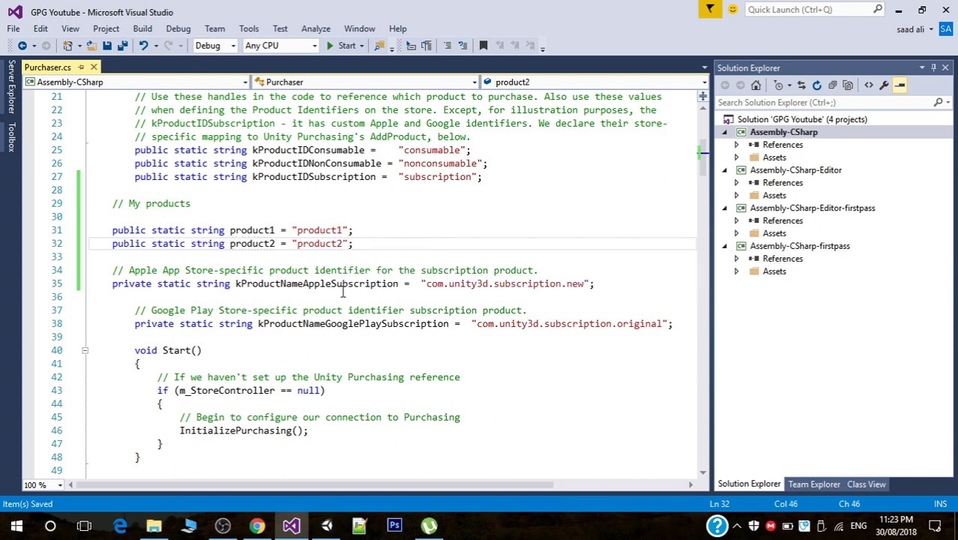
Check the product IDs in the Play Console's managed products list, then return to the Purchaser script in Visual Studio
{"action": "left_click", "coordinate": [257, 525]}
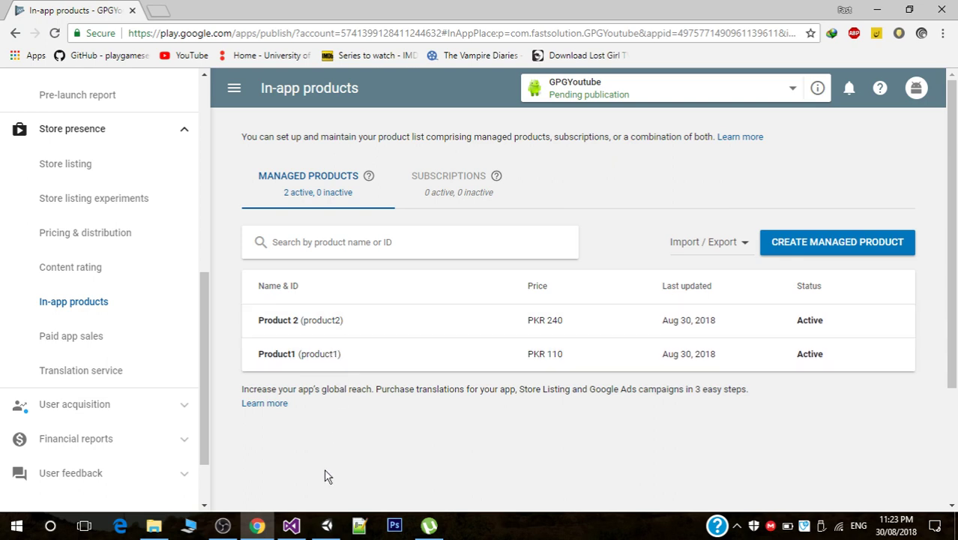
{"action": "left_click", "coordinate": [291, 529]}
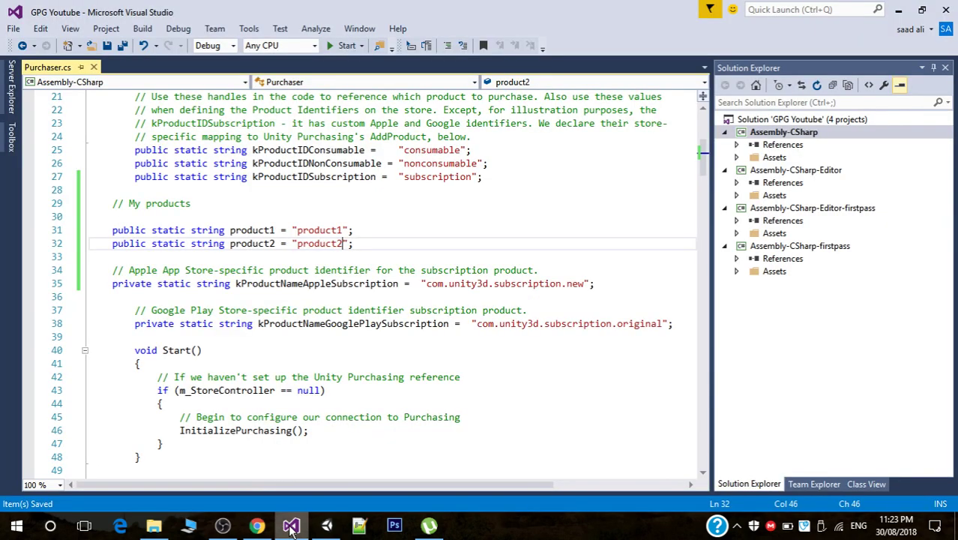
{"action": "left_click", "coordinate": [551, 296]}
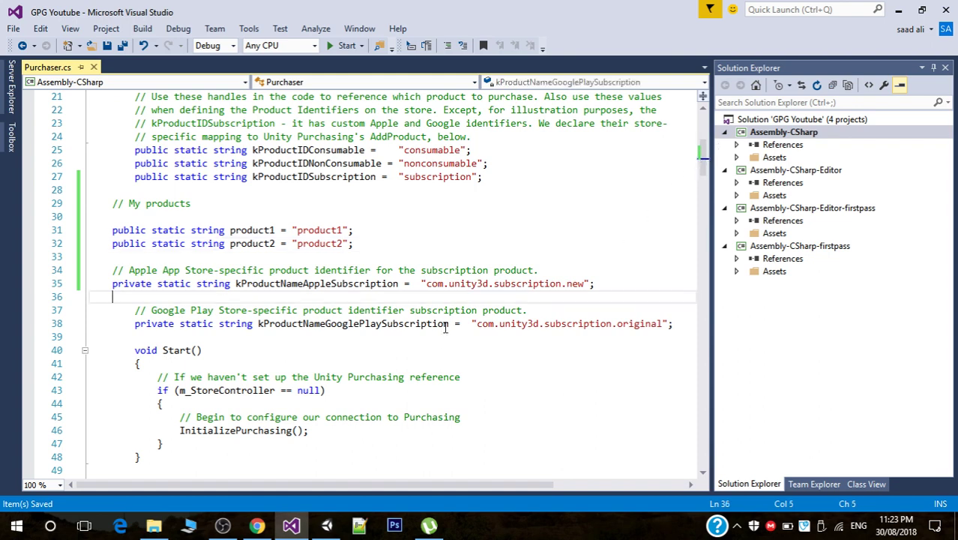